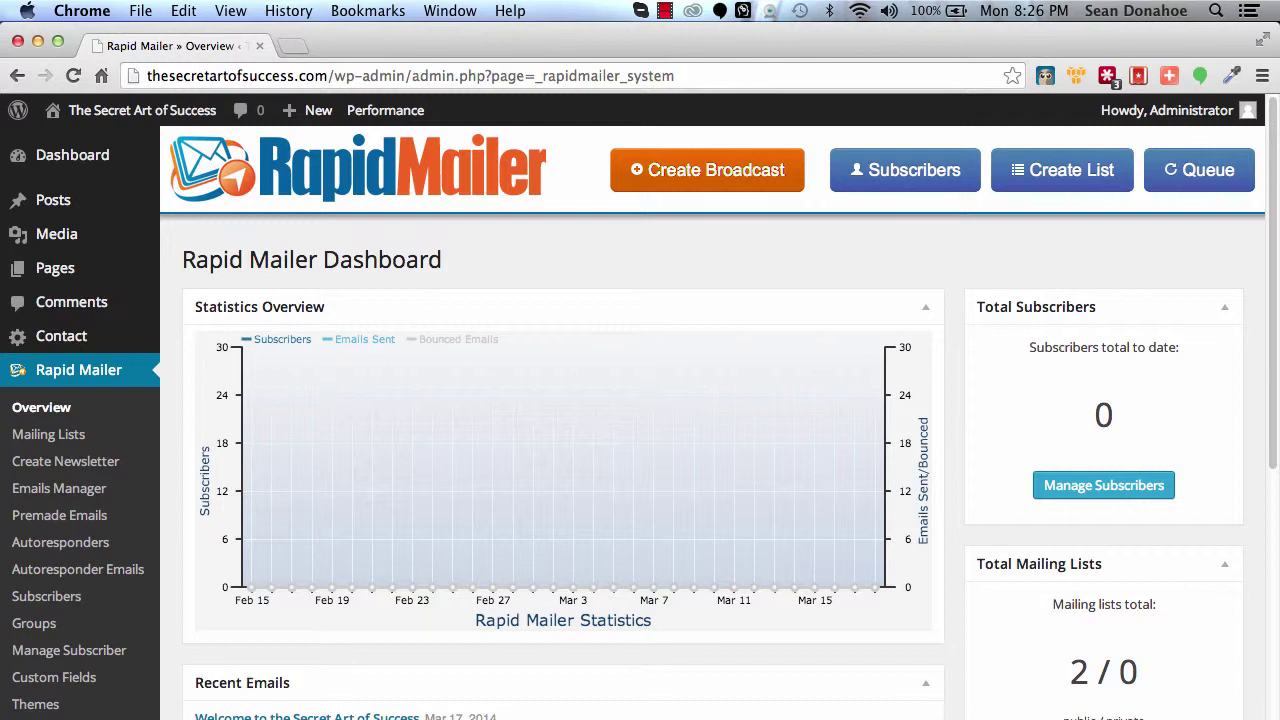
Go to Subscribers > Add New and focus the empty email field of the Create a Subscriber form.
click(916, 180)
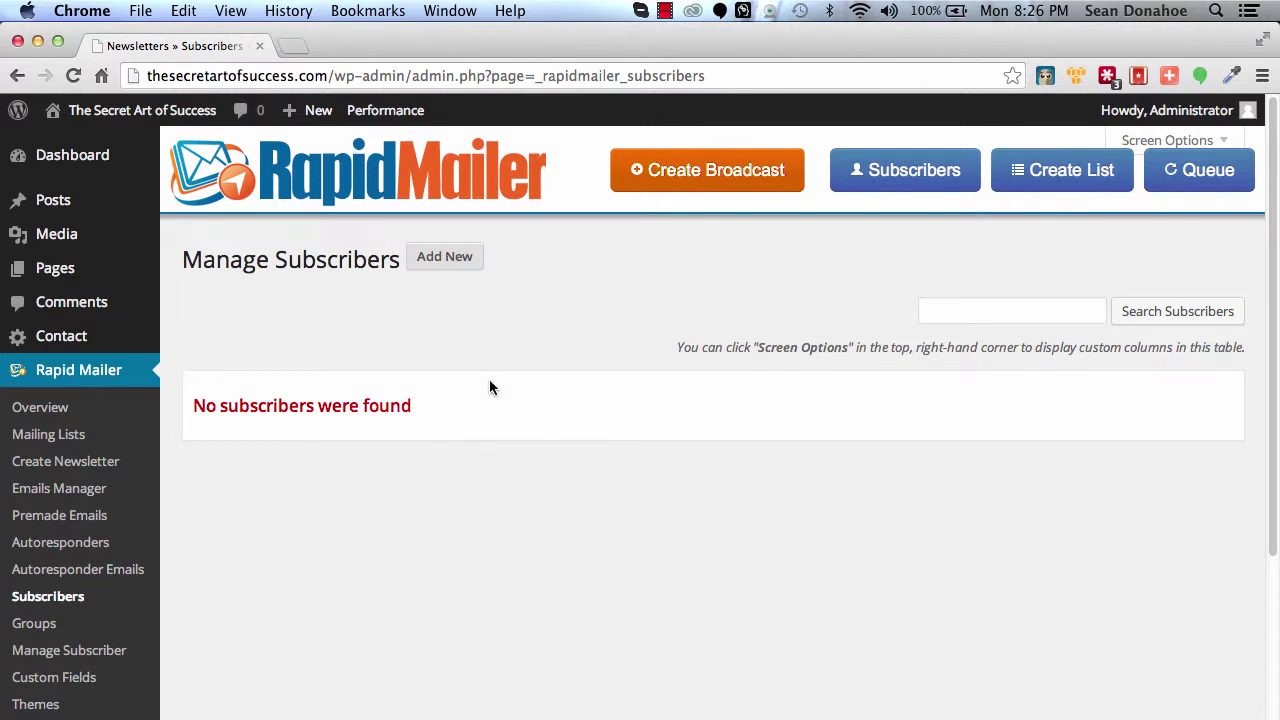
click(430, 266)
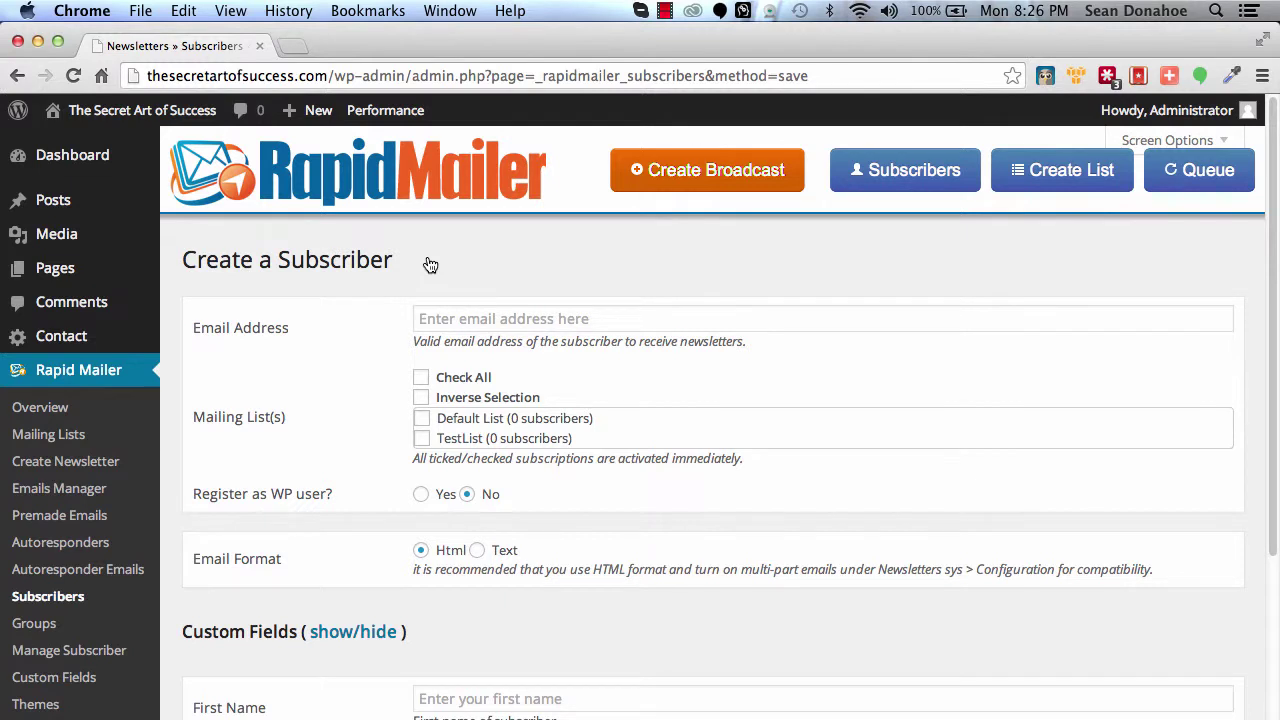
click(451, 319)
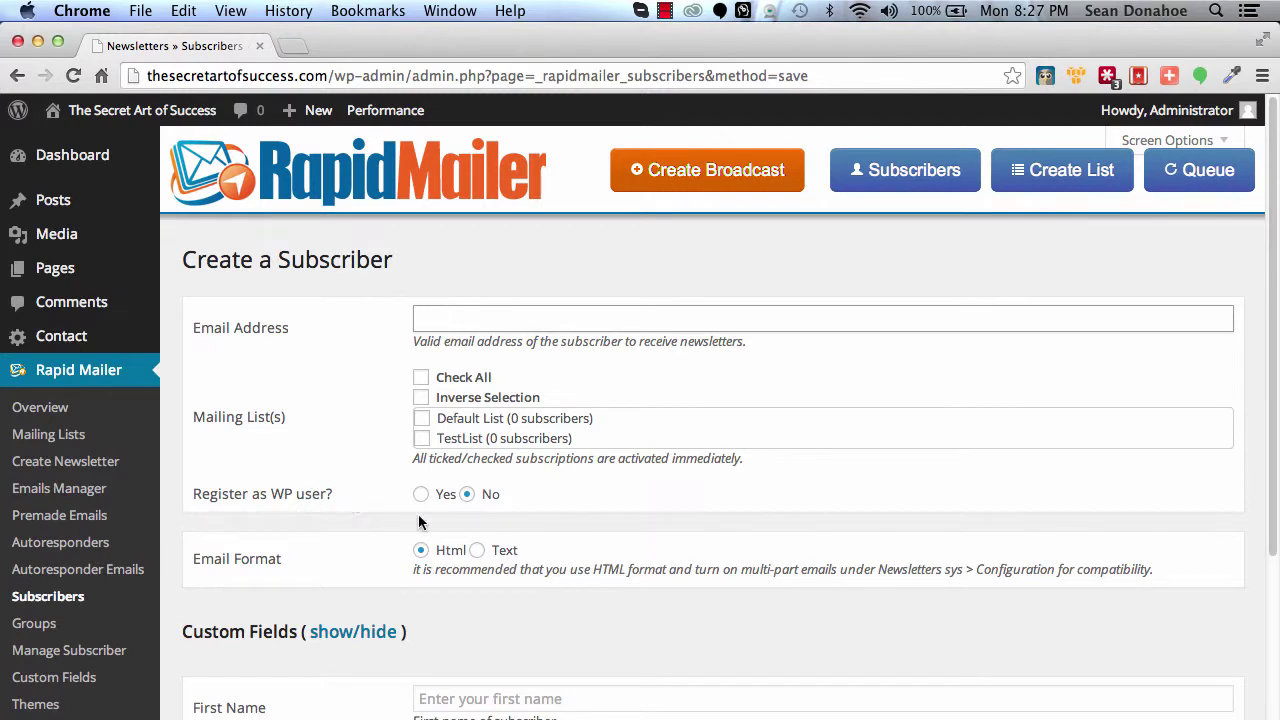
scroll(372, 542, down, 5)
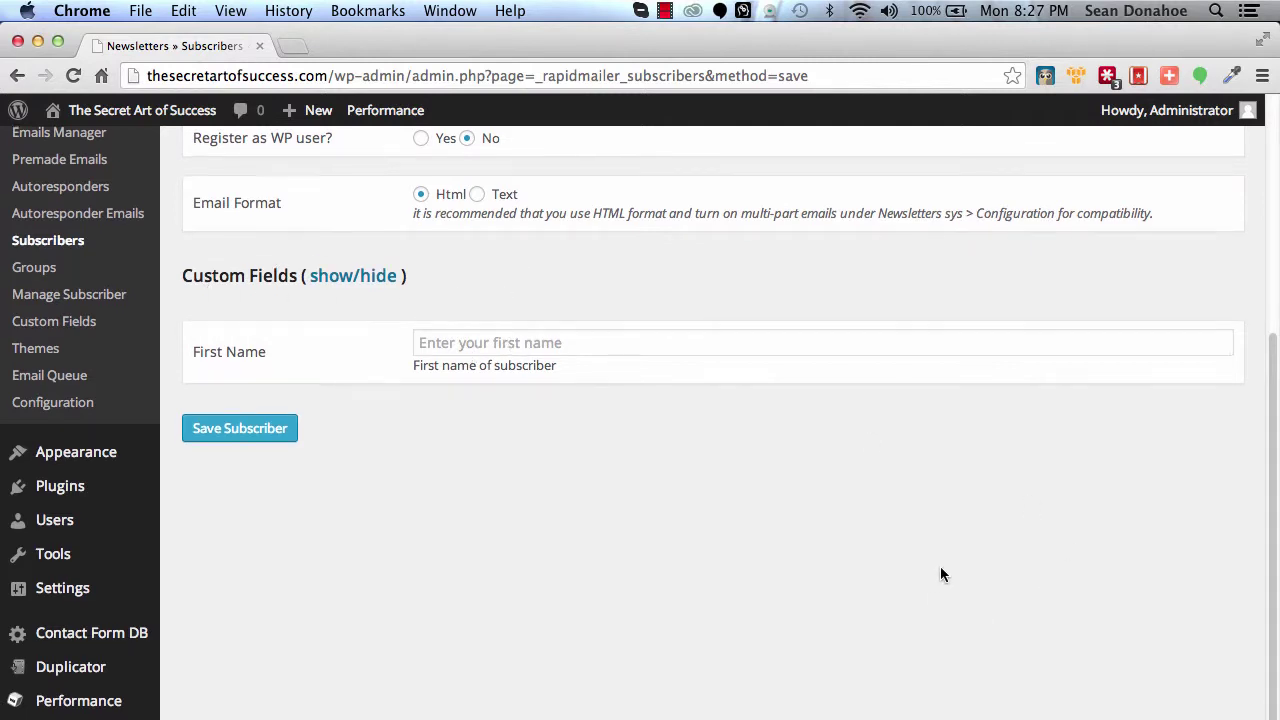
scroll(940, 566, up, 5)
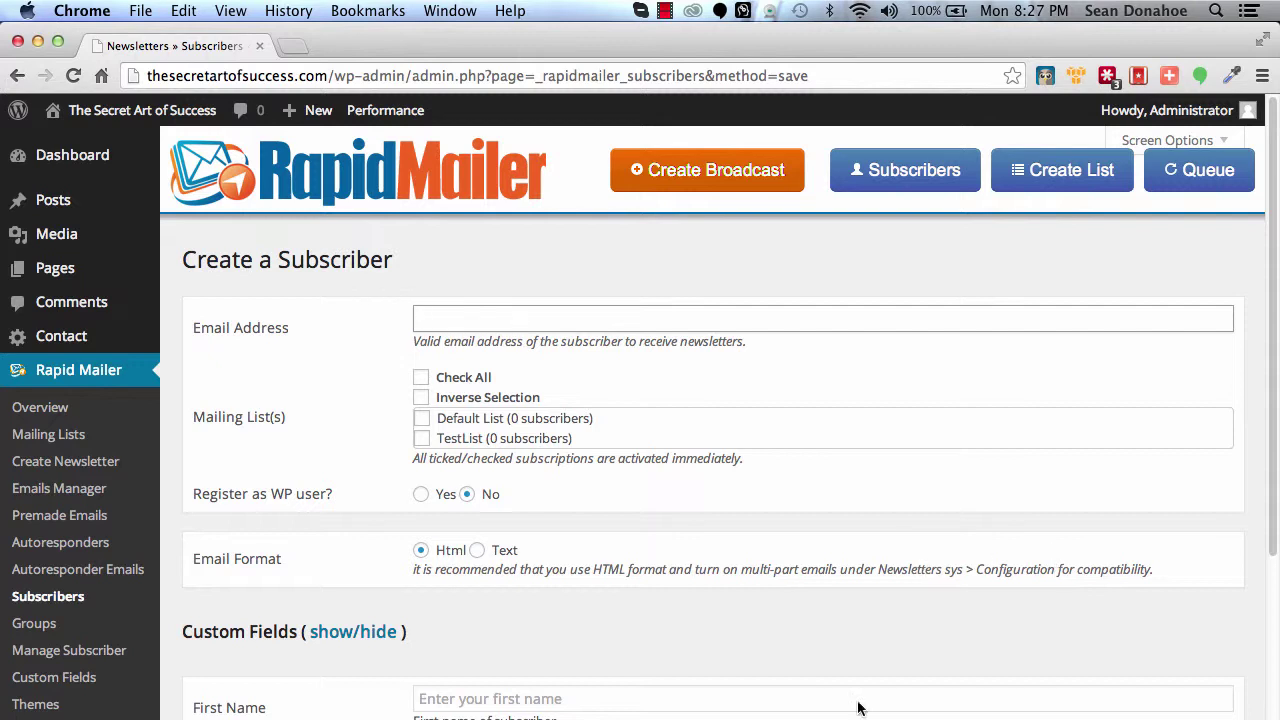
Open the Manage Subscriber import page and browse the Desktop folder for the import file.
click(90, 658)
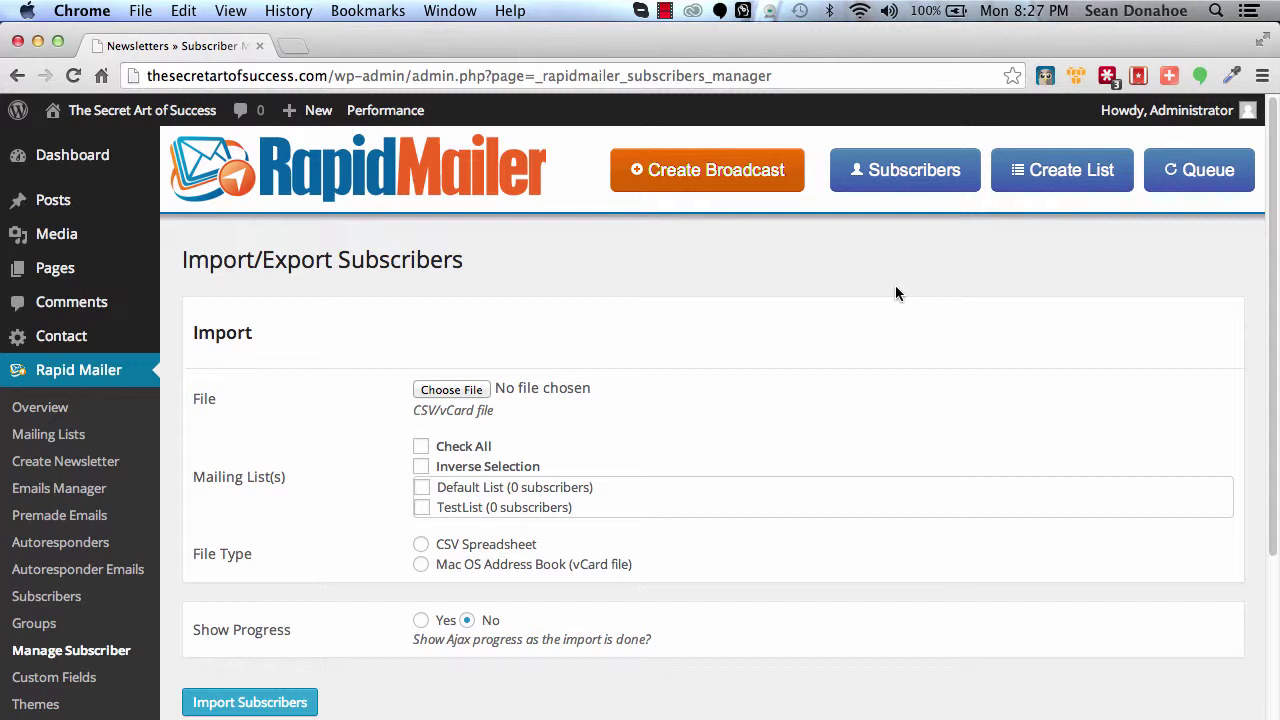
click(452, 389)
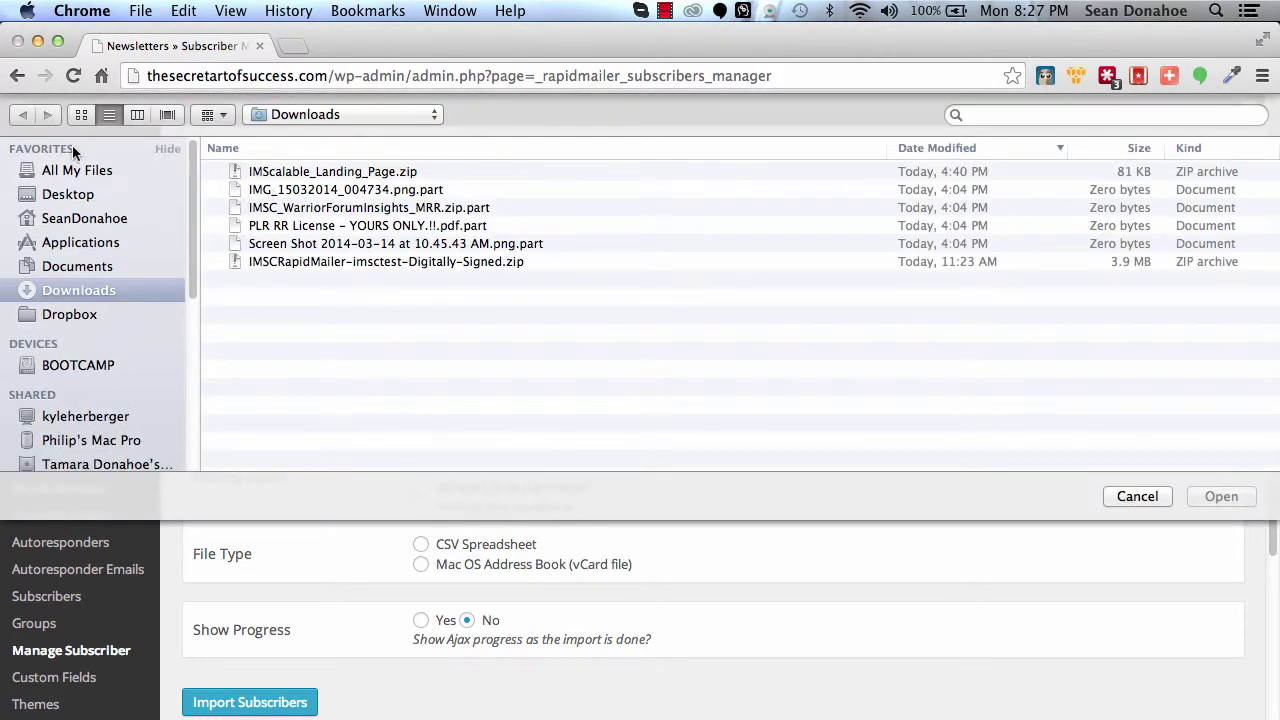
click(56, 192)
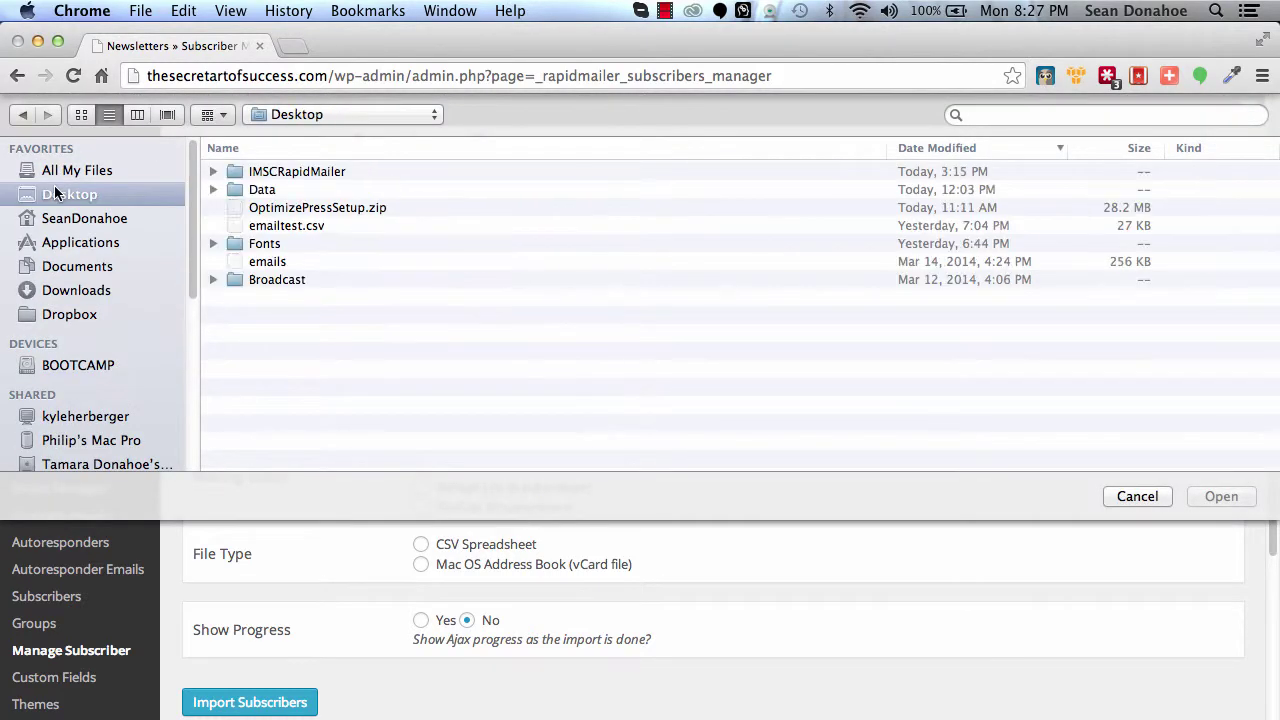
Attach emailtest.csv from the Desktop to the subscriber import form.
double_click(275, 226)
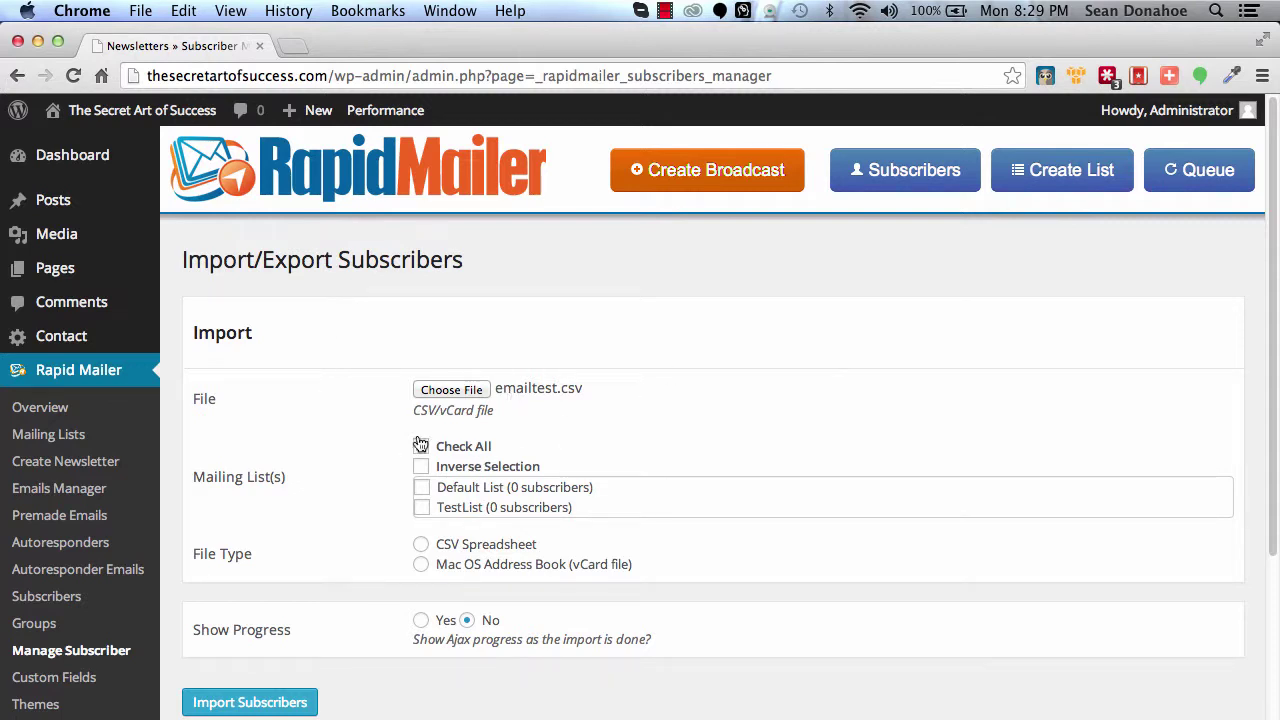
Import into TestList as a comma-delimited CSV, mapping Email Address to column 1 with progress shown.
click(423, 510)
click(421, 545)
scroll(785, 530, down, 3)
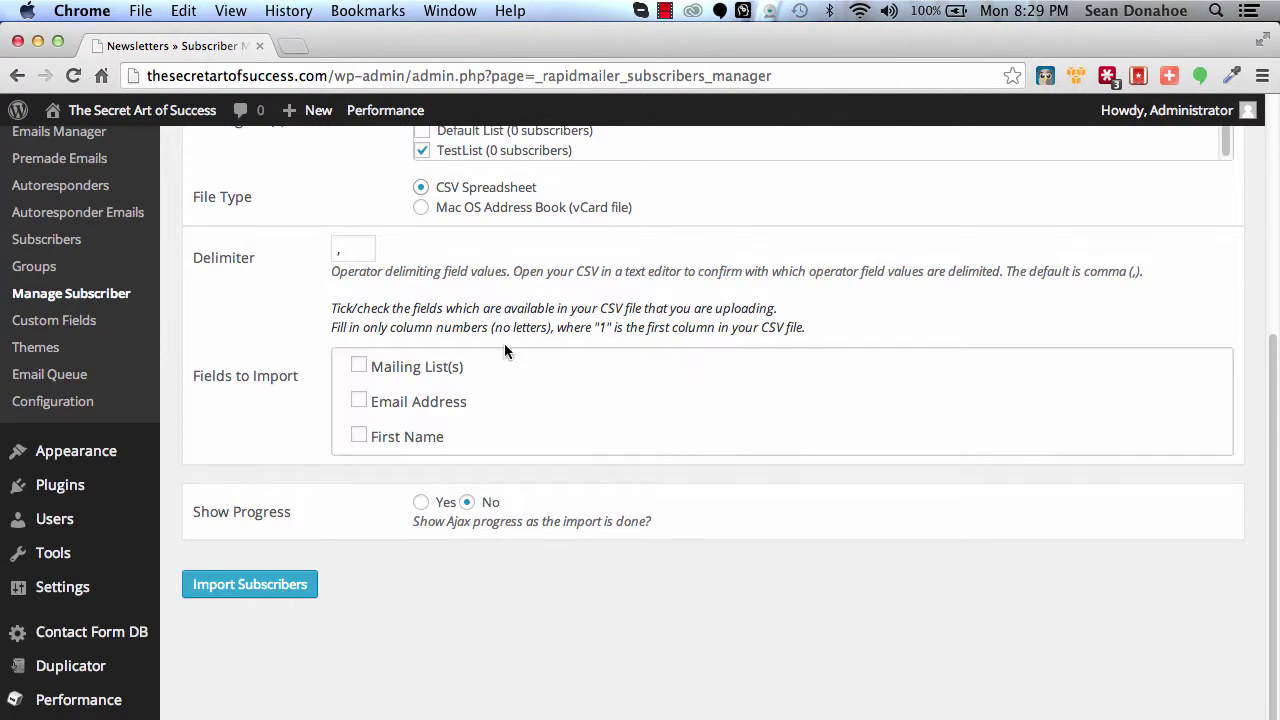
click(345, 250)
key(BackSpace)
text(,)
click(359, 401)
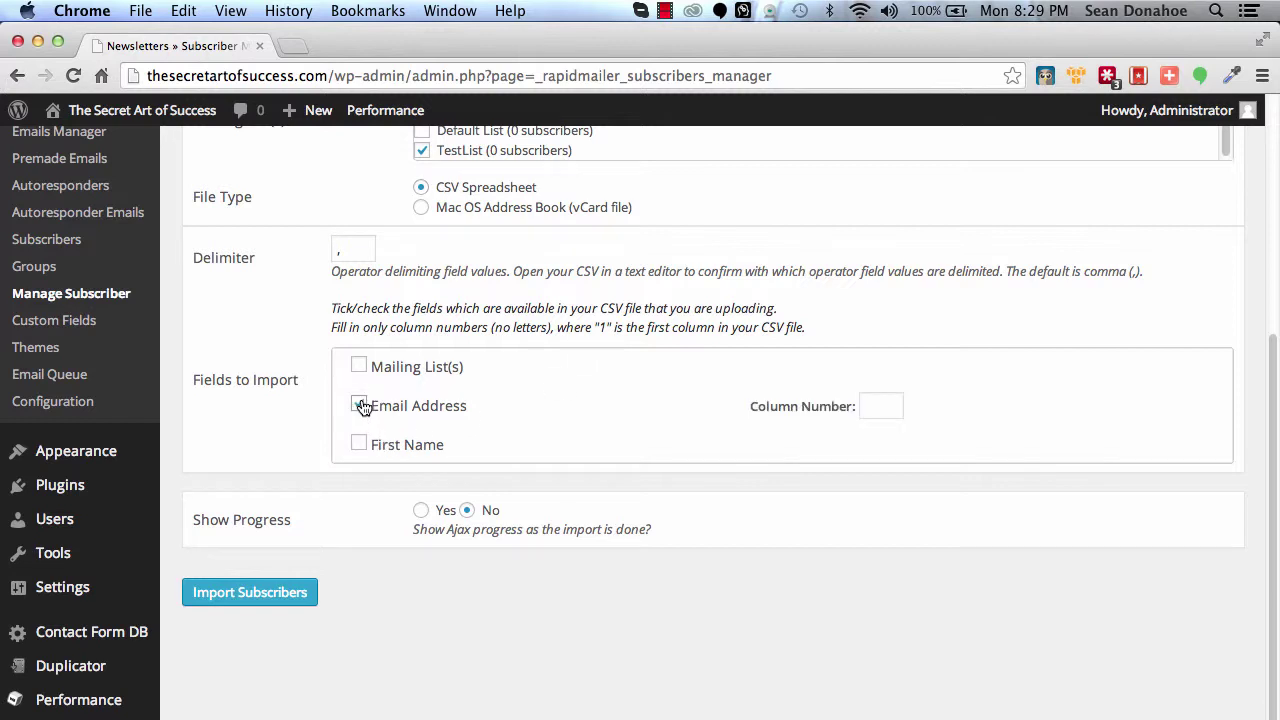
click(895, 406)
text(1)
click(694, 440)
click(421, 512)
Submit the import and run it until 1000 of 1000 subscribers are imported with 0 failed.
click(246, 598)
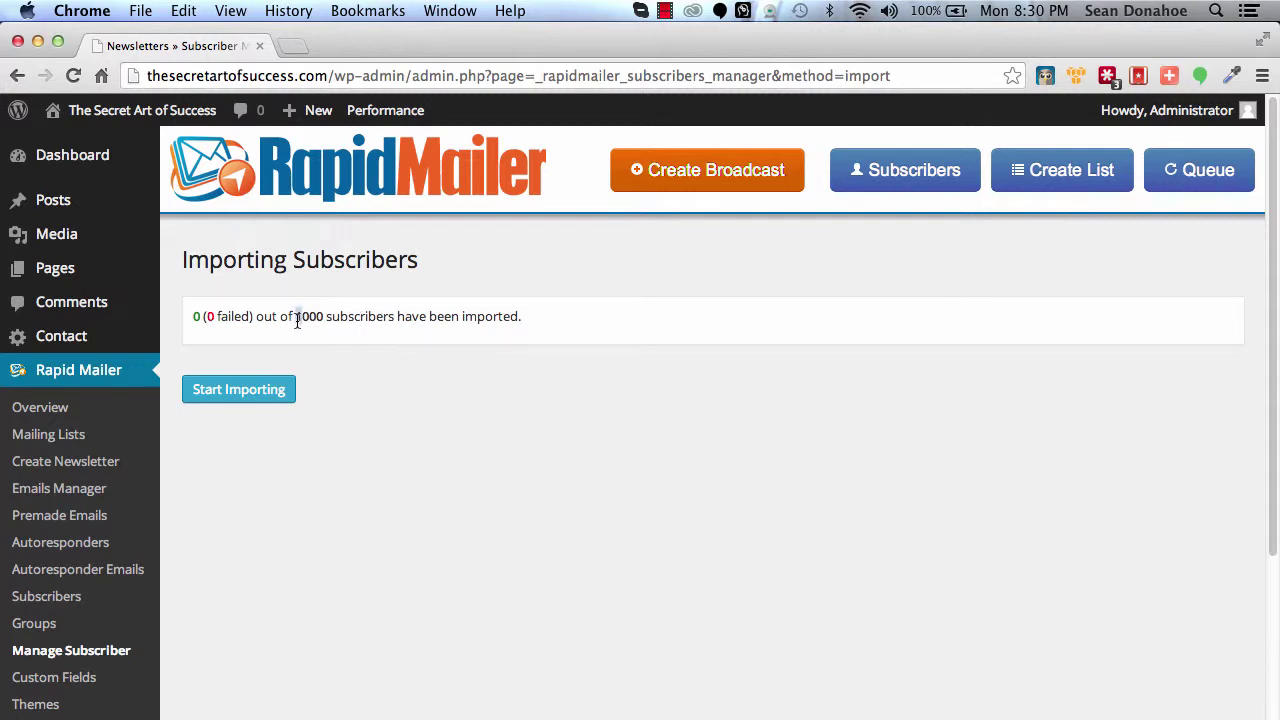
drag(296, 316, 328, 316)
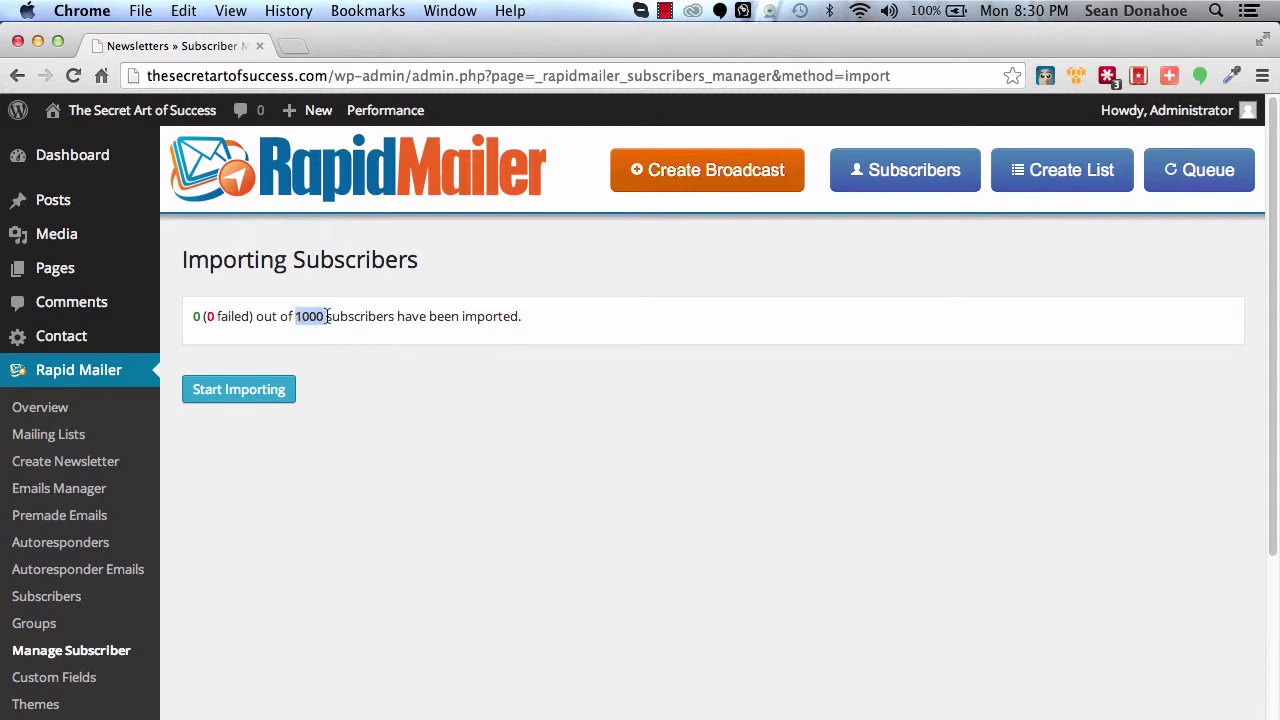
click(551, 418)
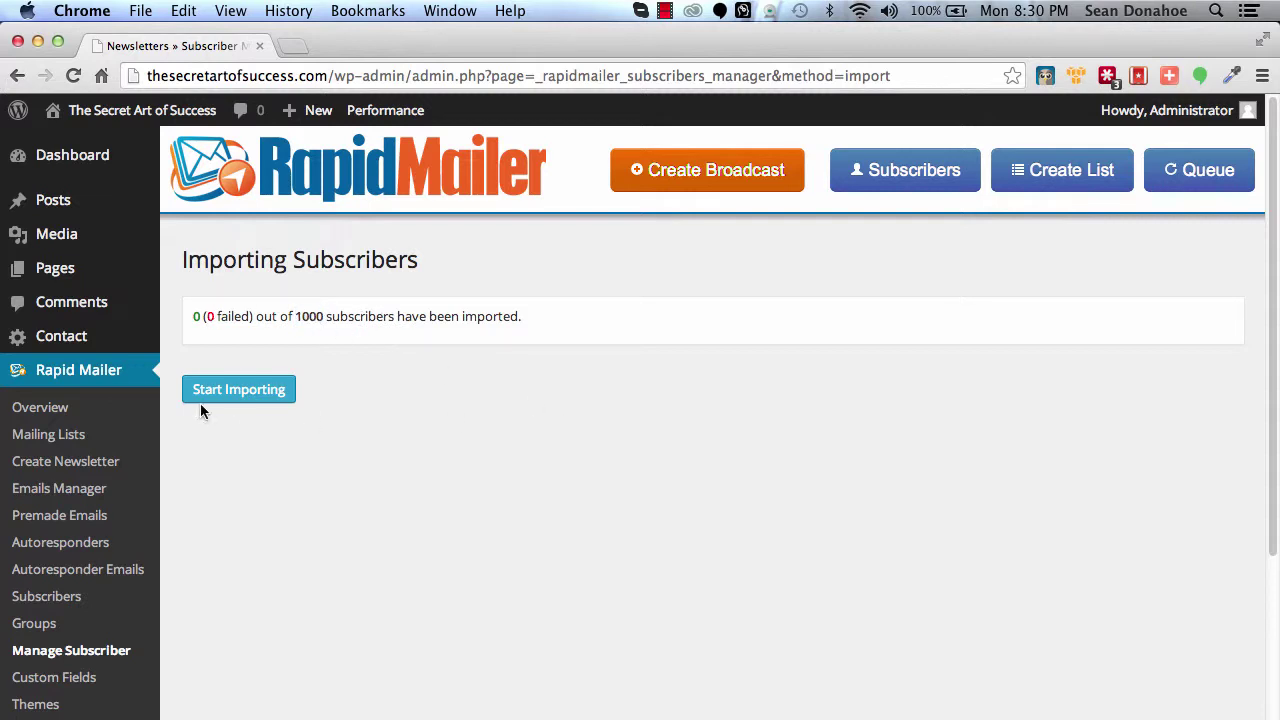
click(272, 390)
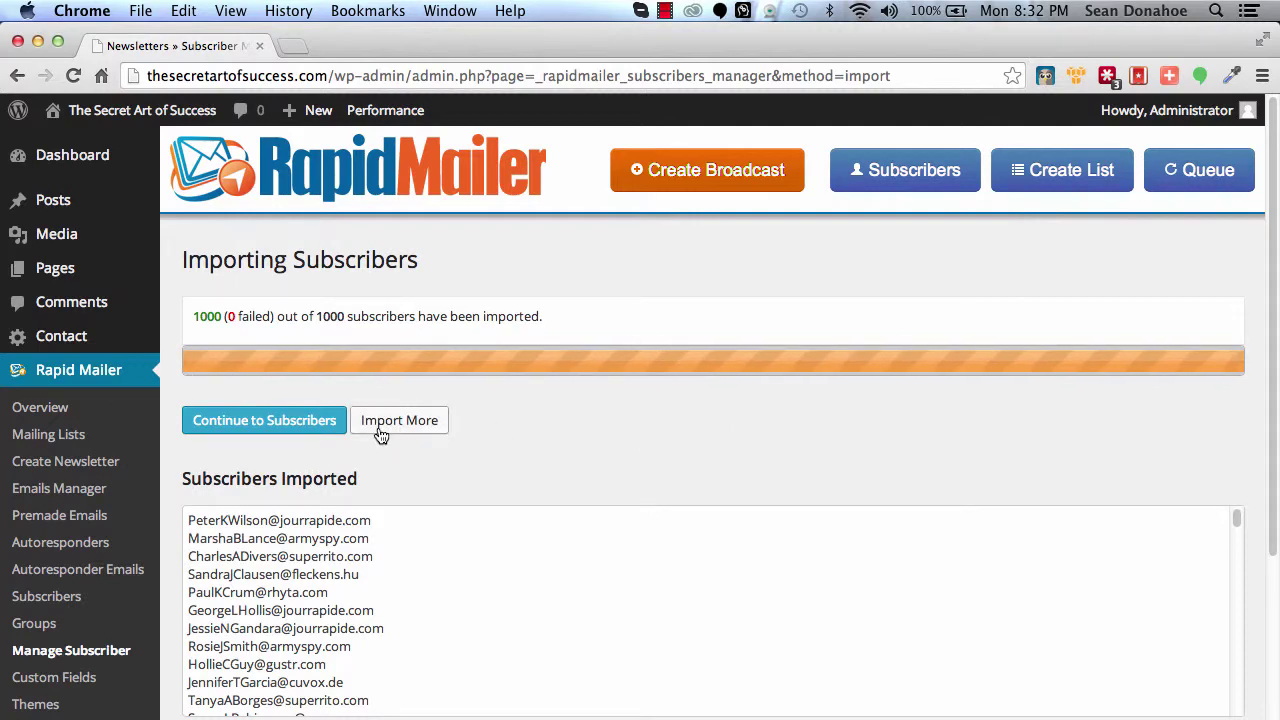
Continue to the Manage Subscribers page listing all 1000 TestList subscribers.
click(240, 430)
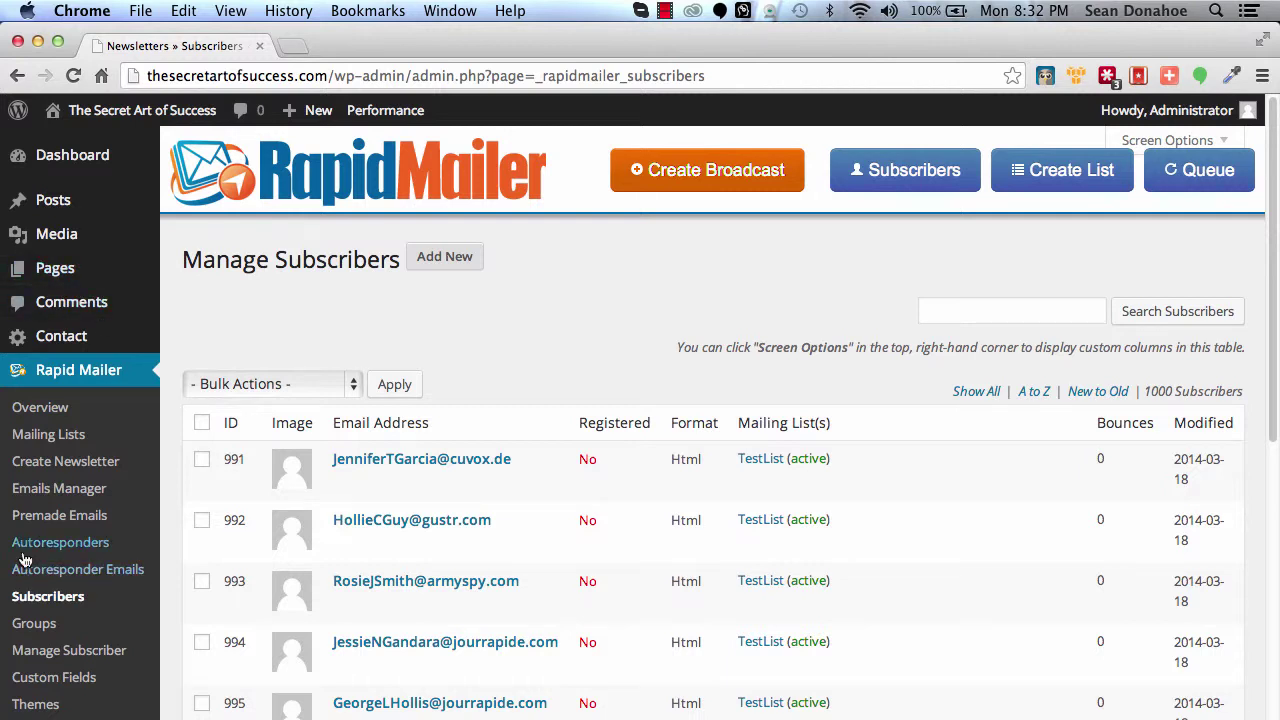
Open the Overview dashboard and scroll through its mailer statistics.
click(46, 420)
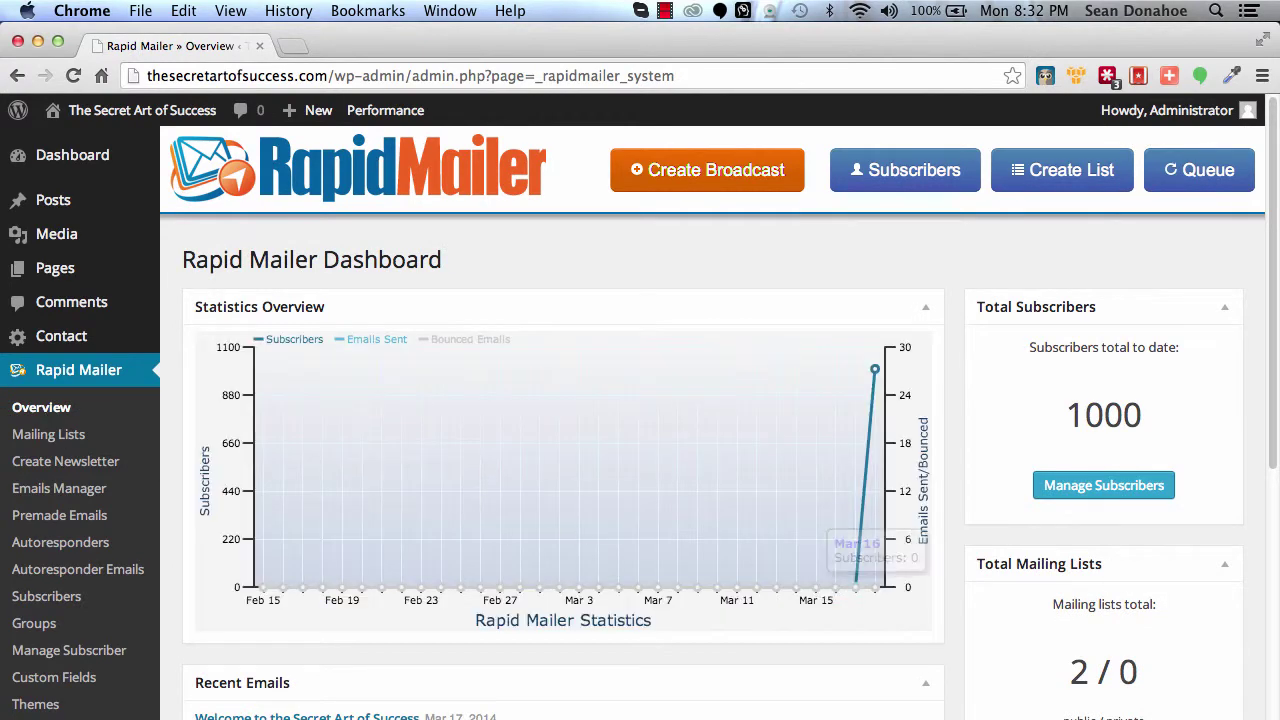
scroll(778, 680, down, 10)
scroll(778, 680, up, 10)
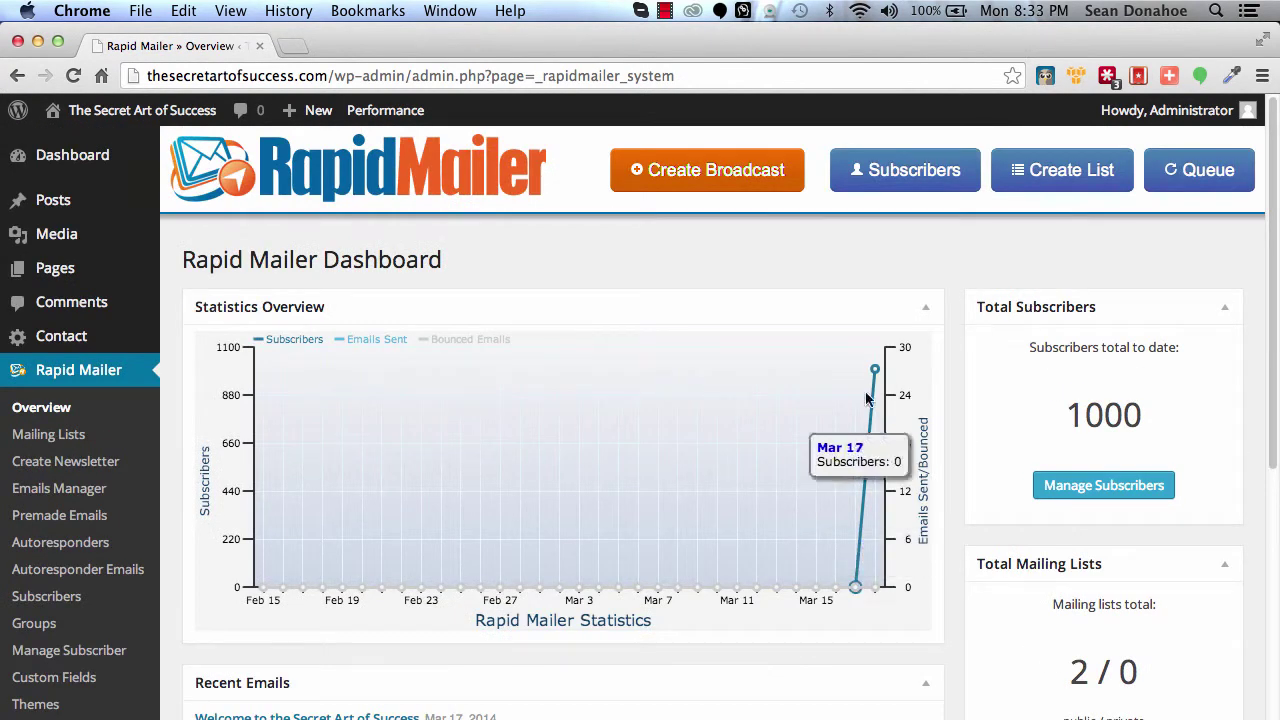
mouse_move(877, 370)
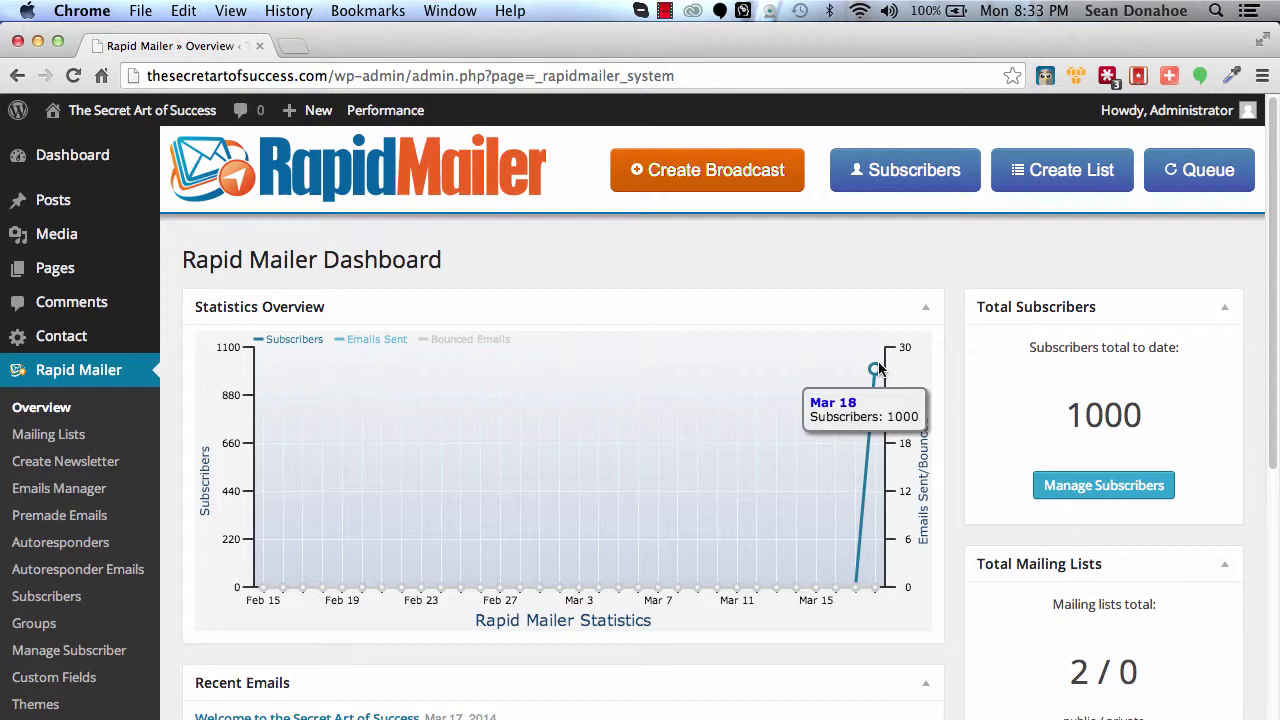
scroll(958, 557, down, 10)
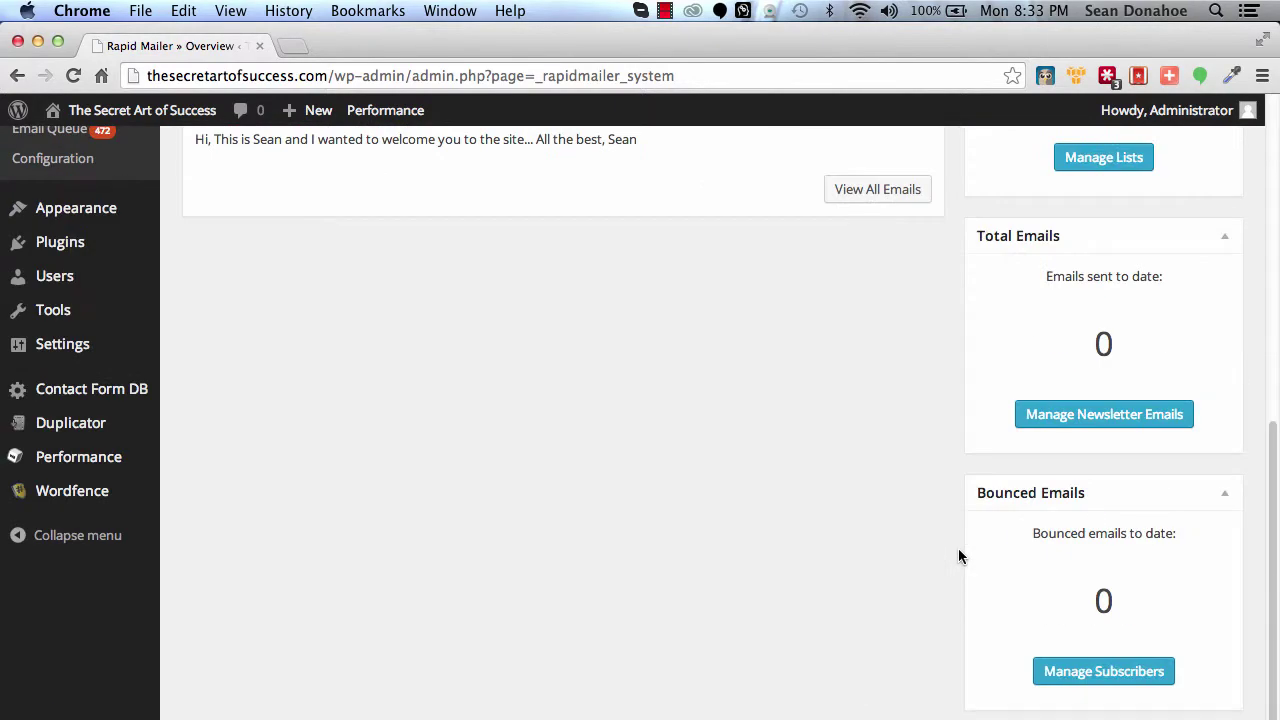
scroll(958, 557, up, 10)
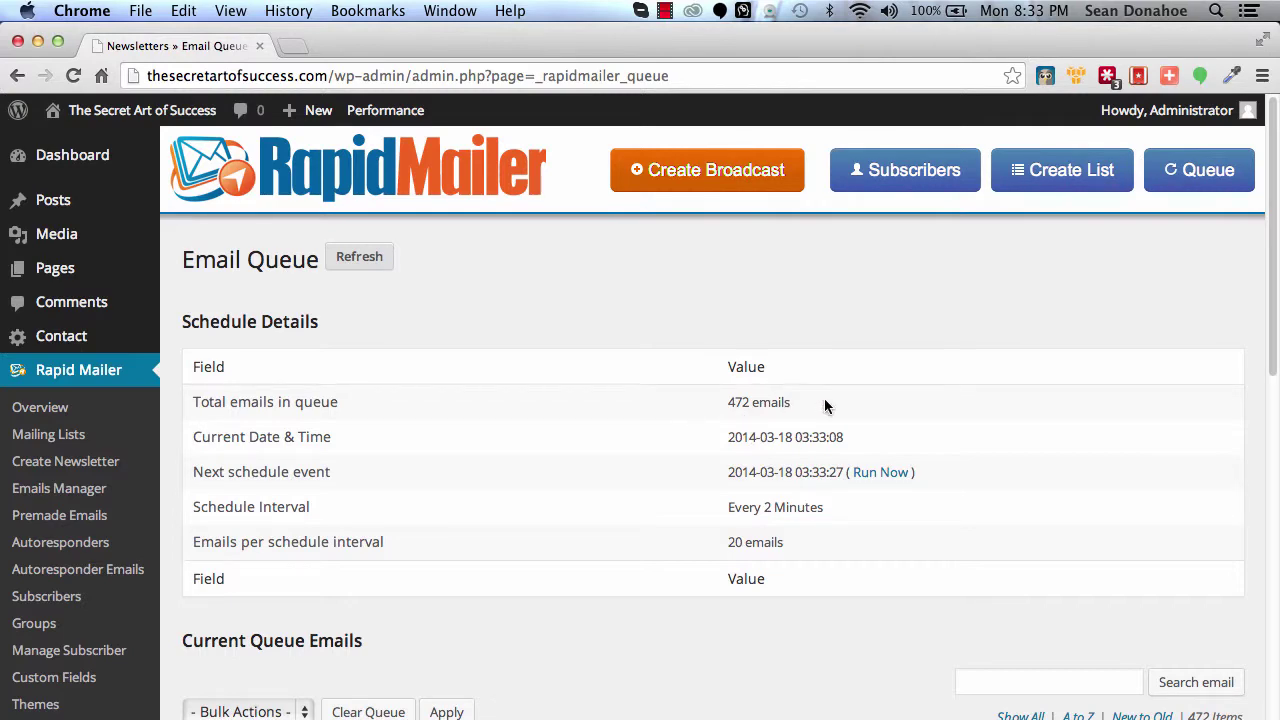
scroll(611, 543, down, 5)
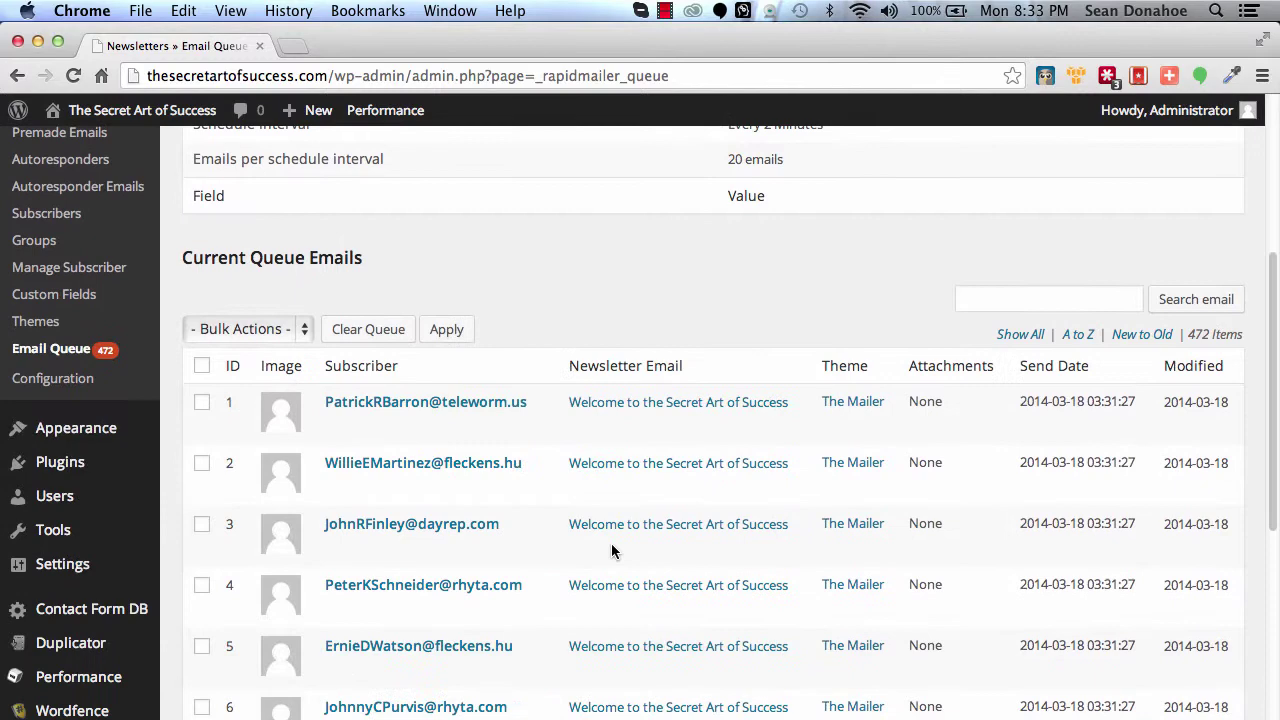
scroll(611, 543, down, 3)
scroll(611, 543, up, 8)
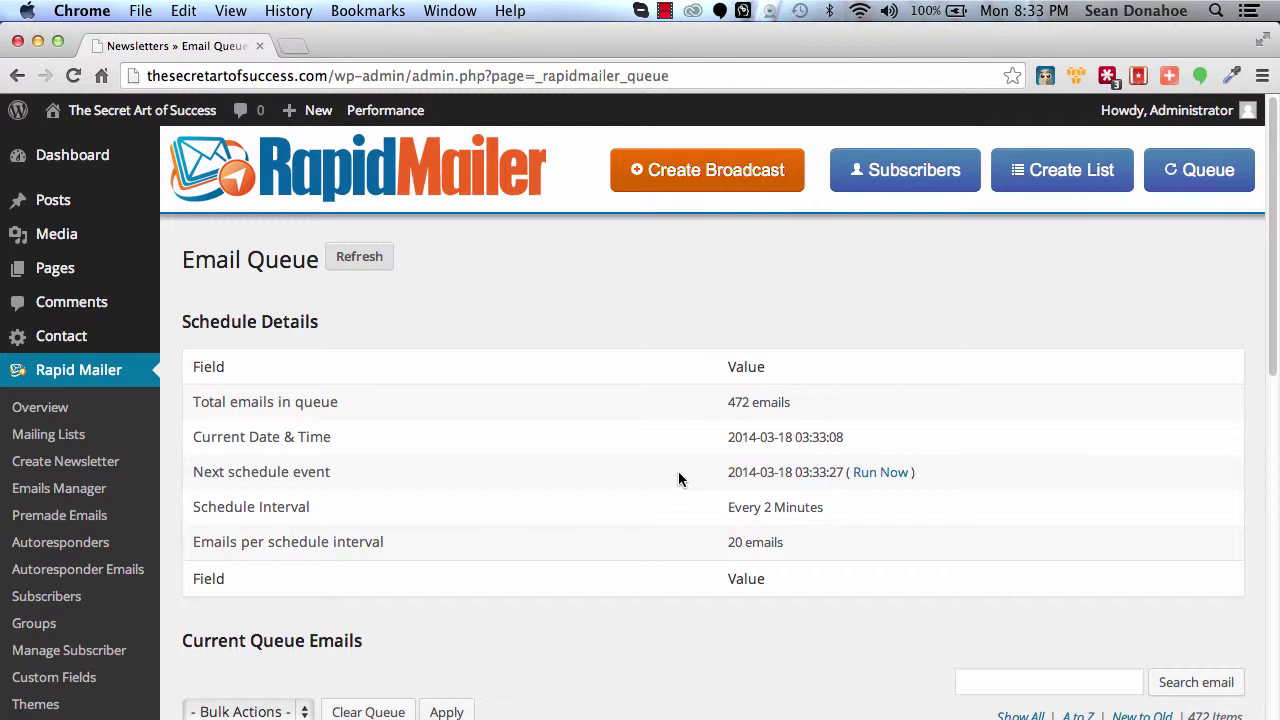
Start a new newsletter with the subject 'Get the latest Facebook Dohicky...'.
click(708, 169)
click(322, 300)
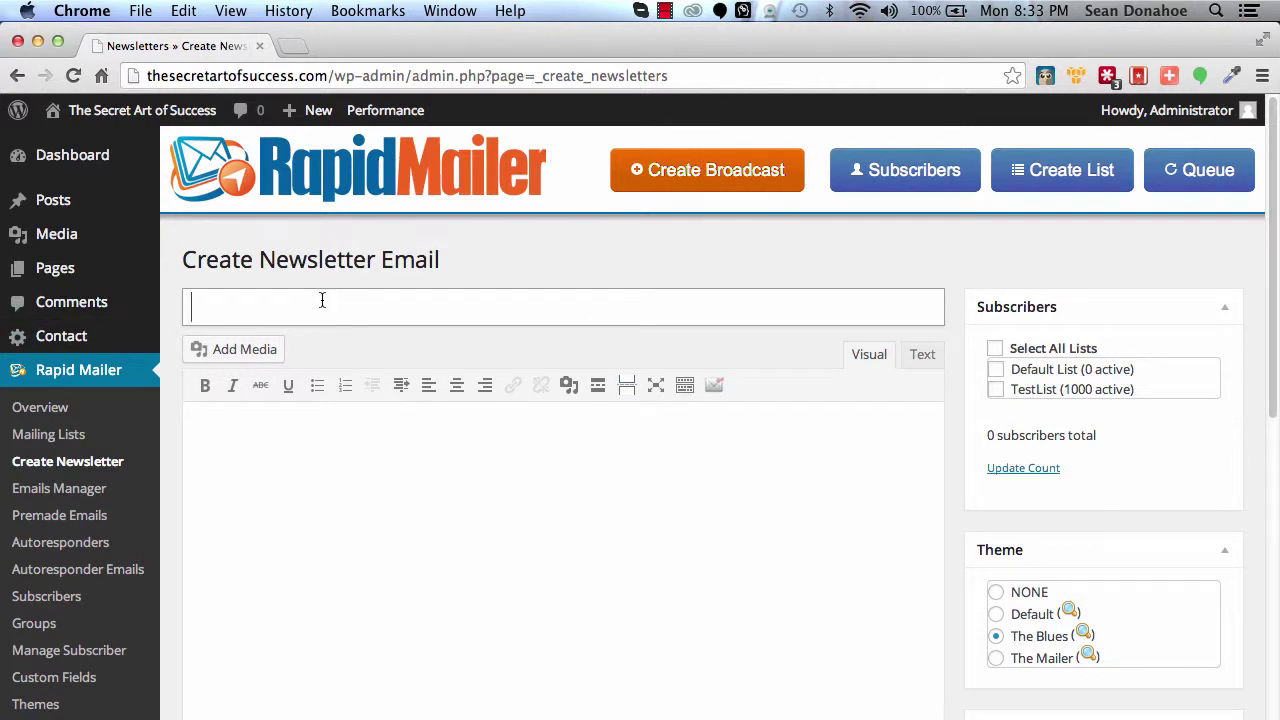
text(Get the latest Fac)
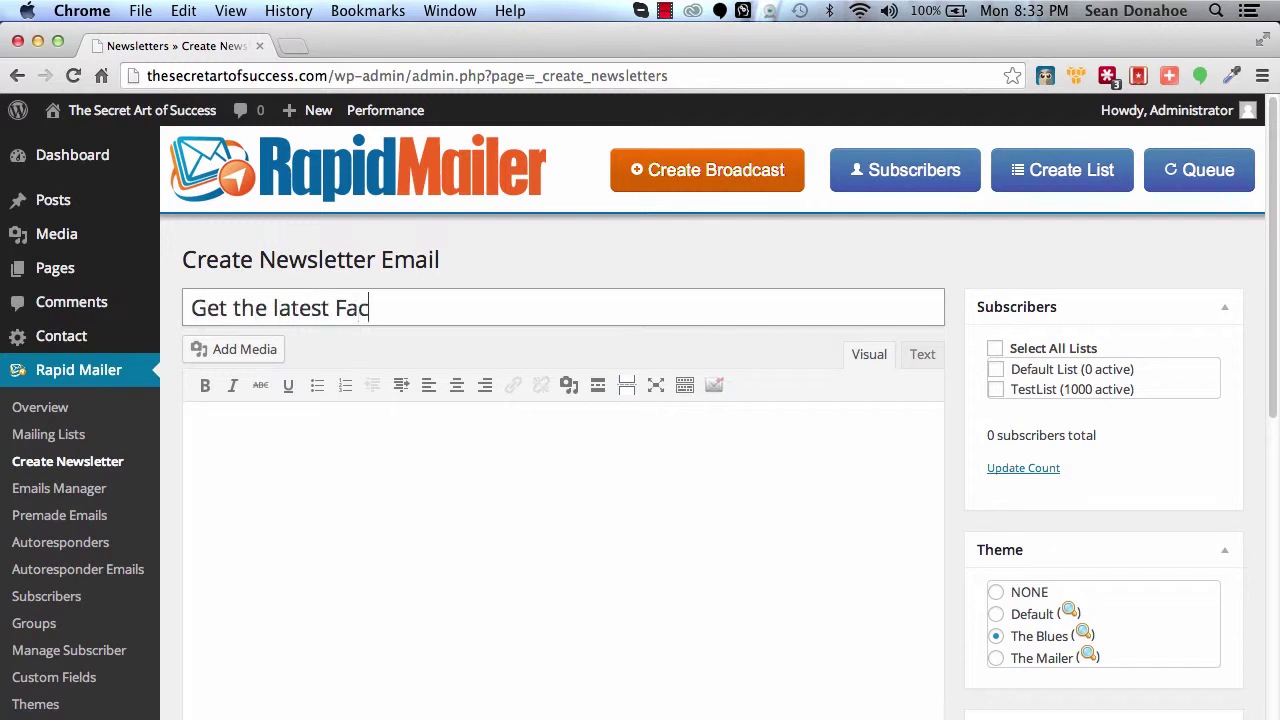
text(ebook Doh)
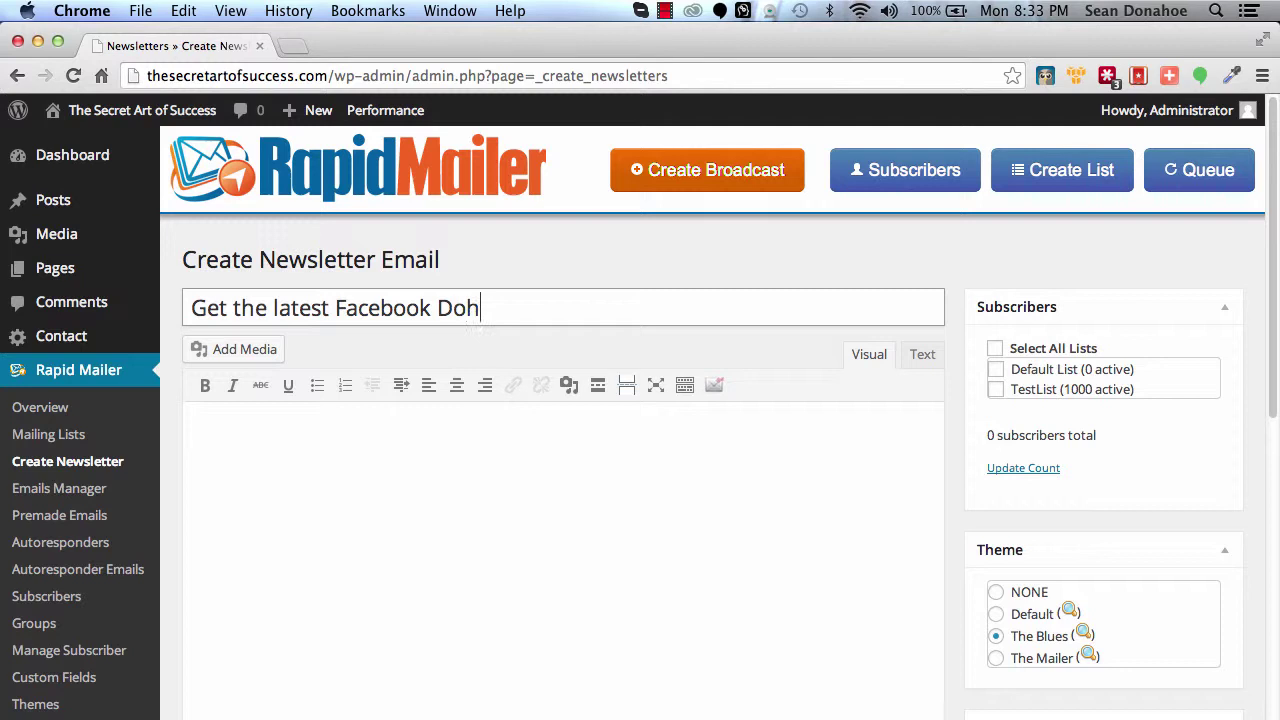
key(BackSpace)
key(BackSpace)
key(BackSpace)
text(Wid)
key(BackSpace)
key(BackSpace)
key(BackSpace)
text(Dohicky...)
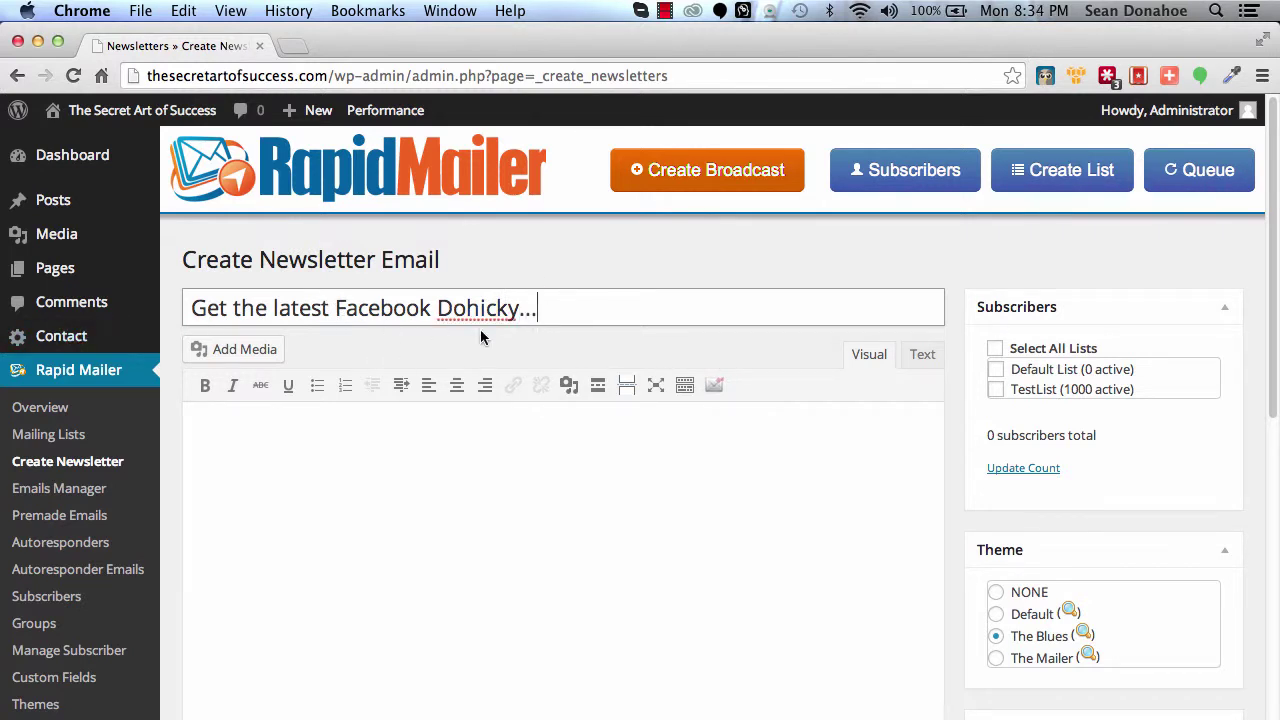
Capitalise 'latest' so the subject reads 'Get the Latest Facebook Dohicky...'.
click(274, 308)
key(Delete)
text(L)
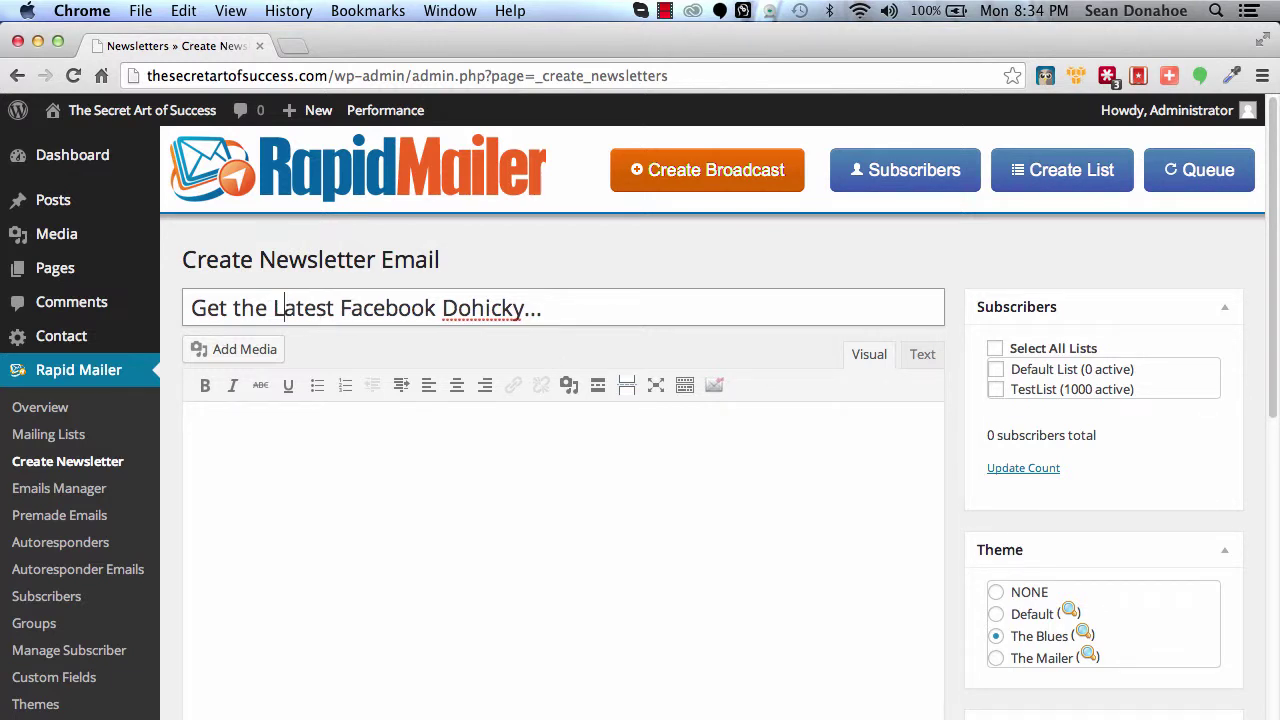
scroll(543, 474, down, 2)
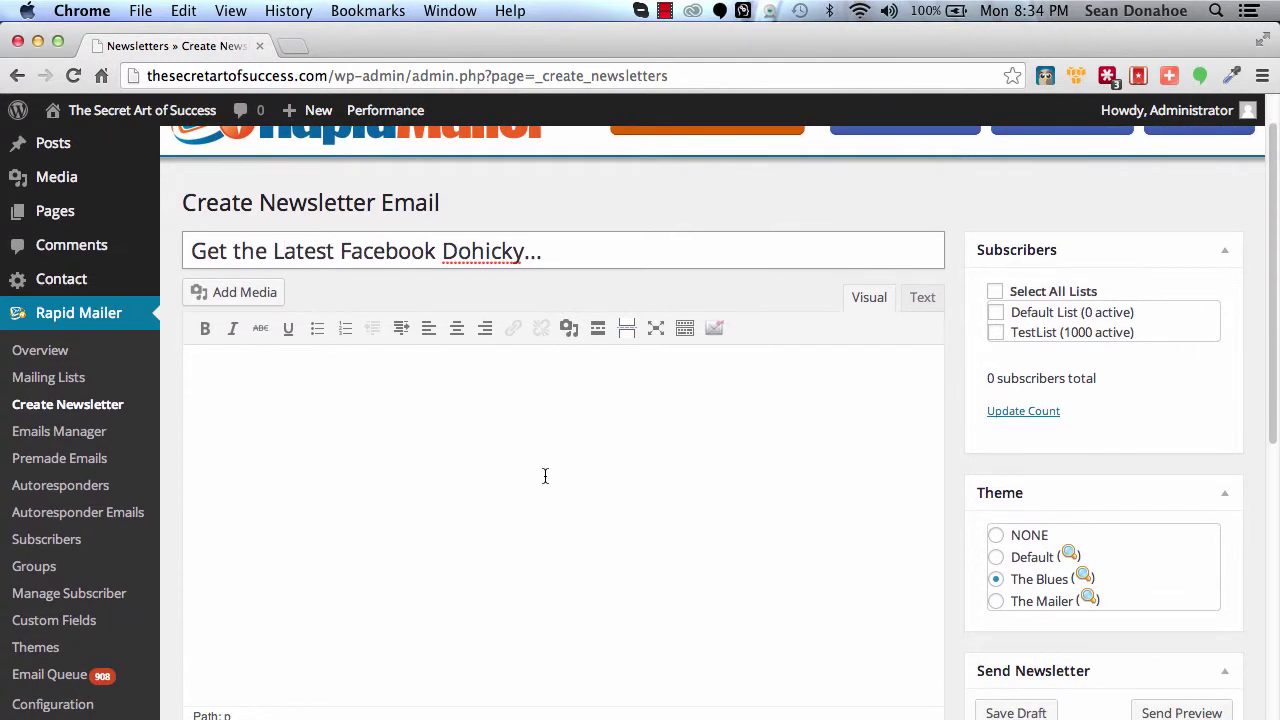
Send to all mailing lists (1000 subscribers) and preview The Blues theme before closing it.
click(995, 292)
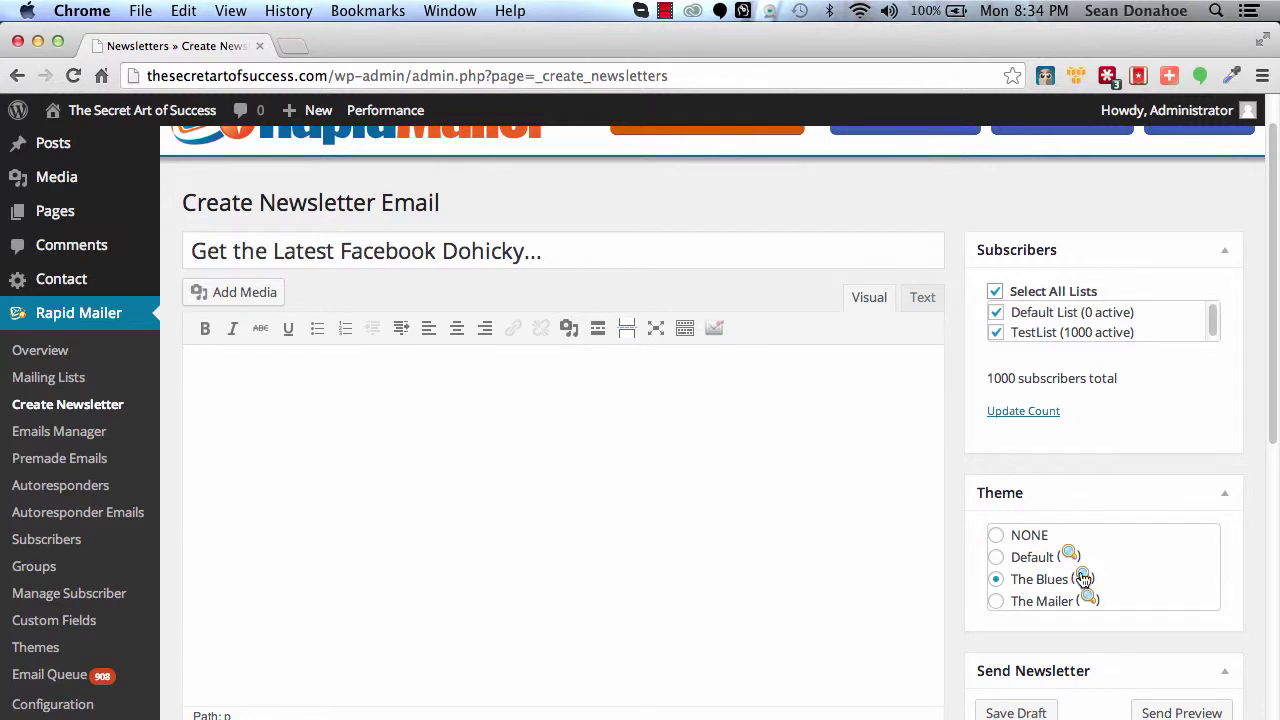
click(1083, 579)
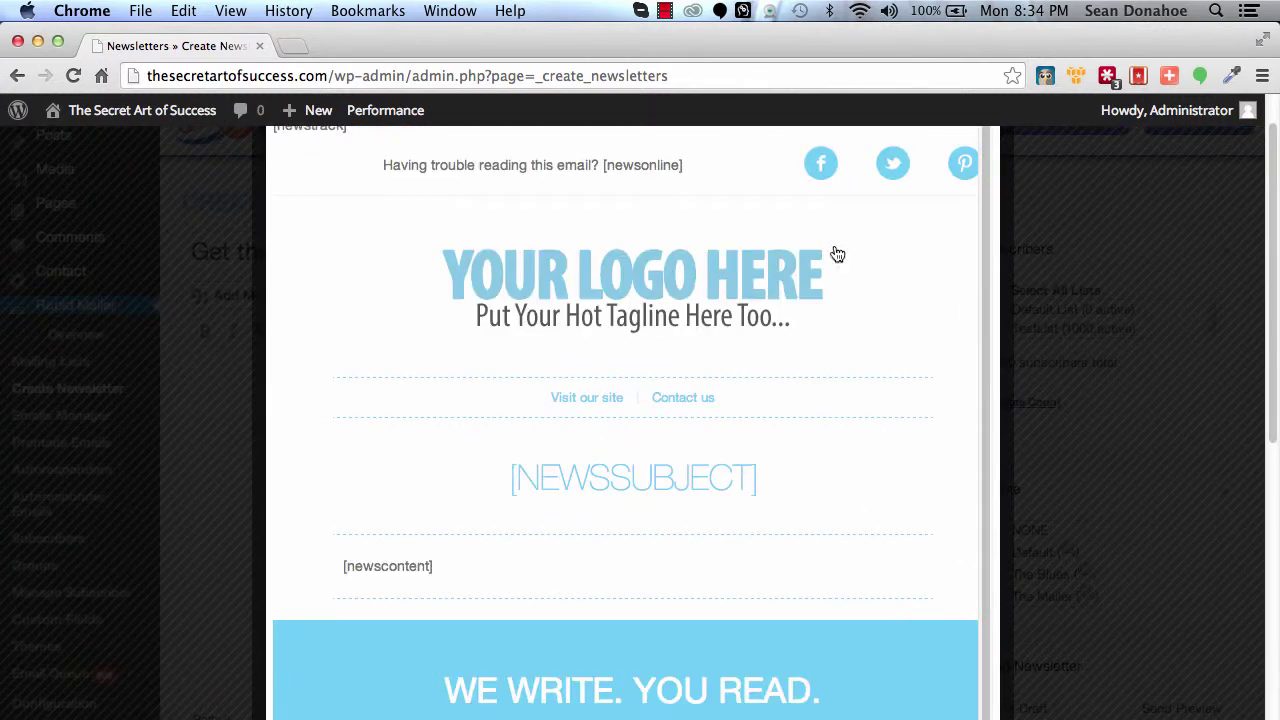
scroll(888, 457, down, 15)
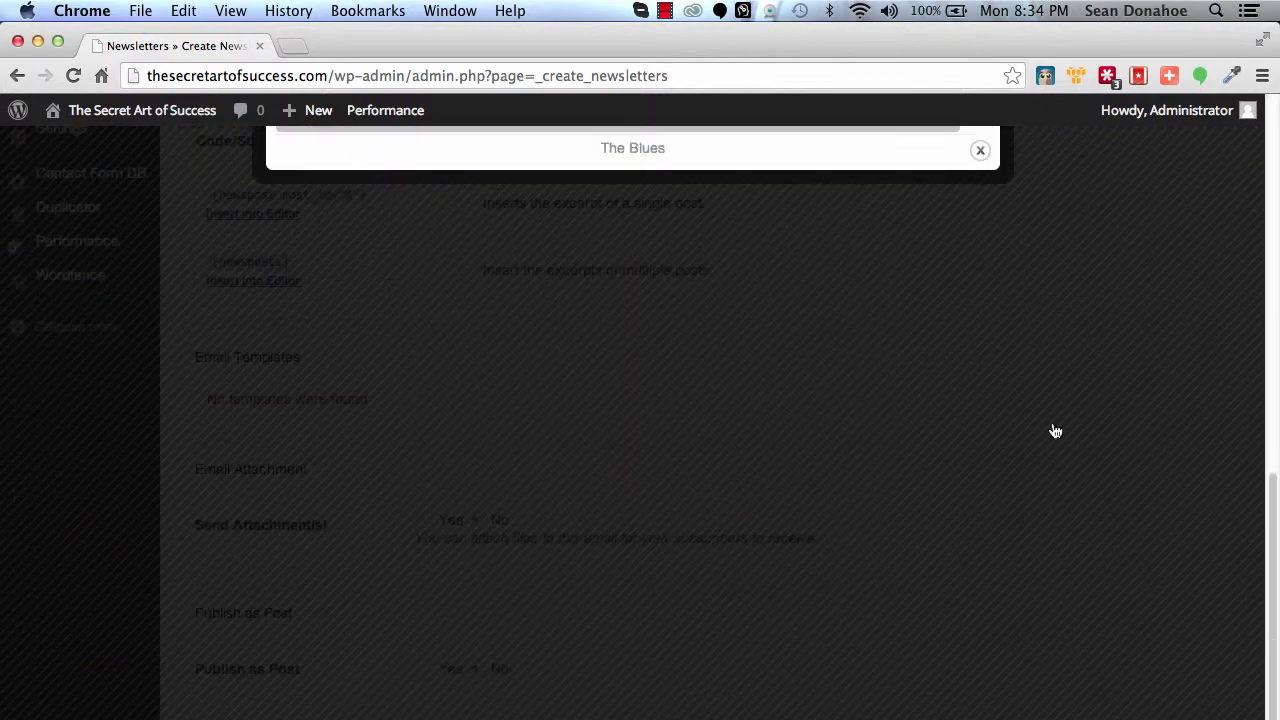
click(980, 150)
scroll(911, 447, up, 15)
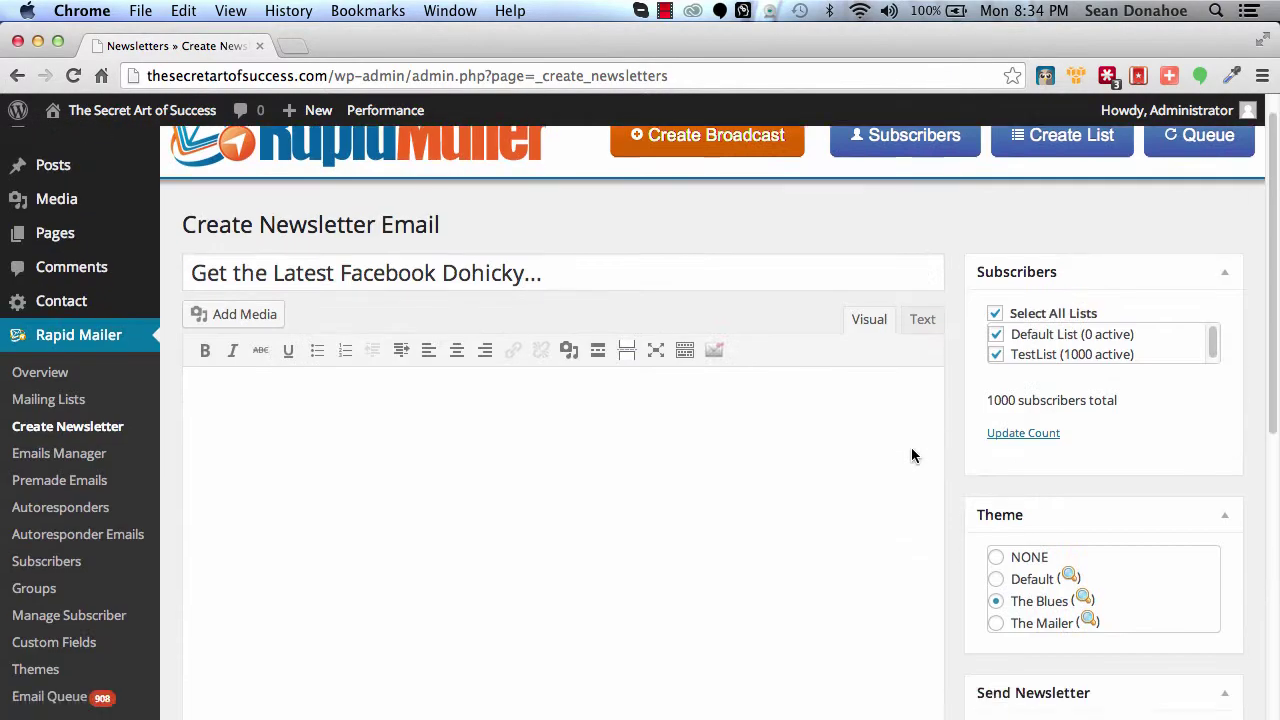
Begin the message body with 'Hi' followed by the firstname shortcode.
click(587, 425)
text(Hi)
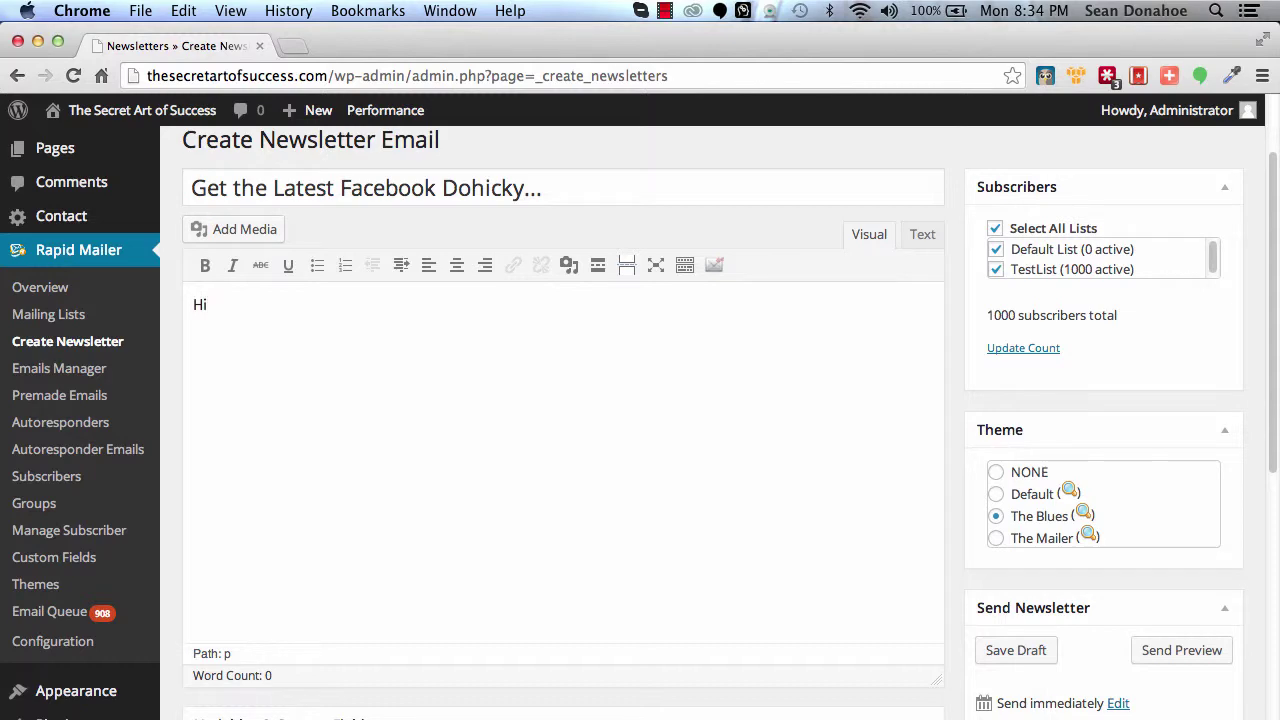
scroll(766, 566, down, 8)
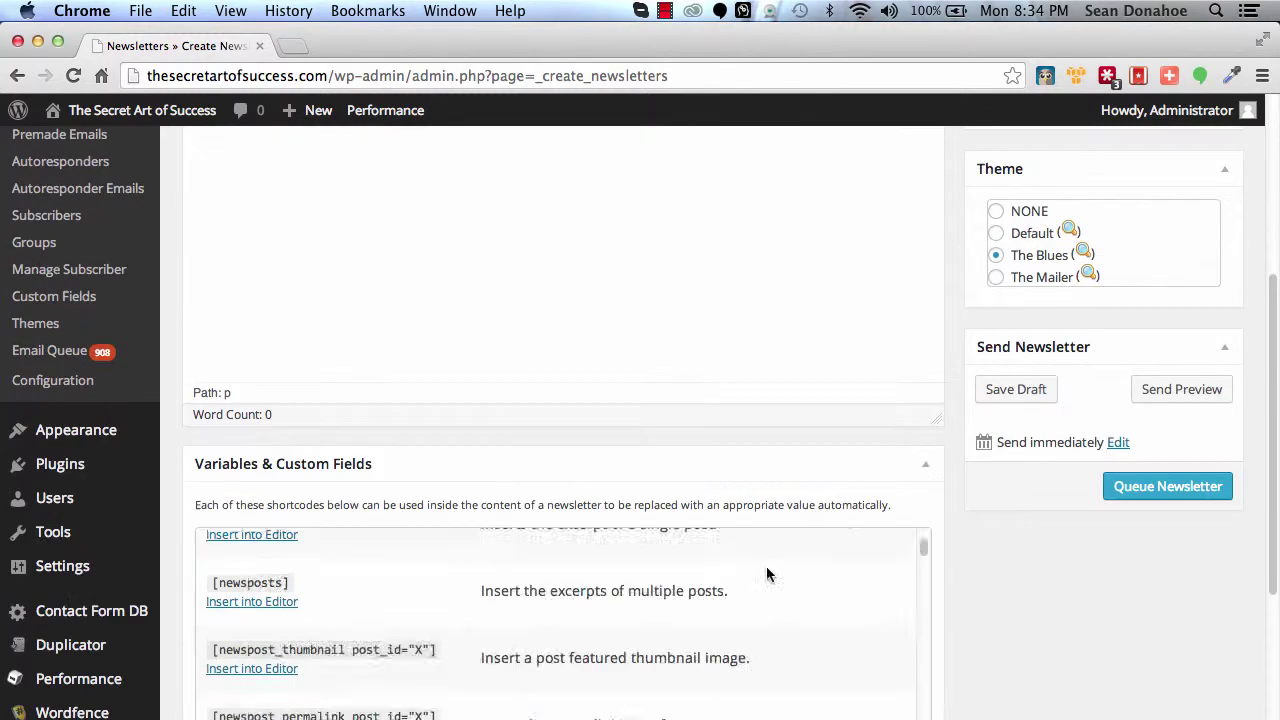
scroll(765, 595, down, 1)
scroll(695, 620, down, 10)
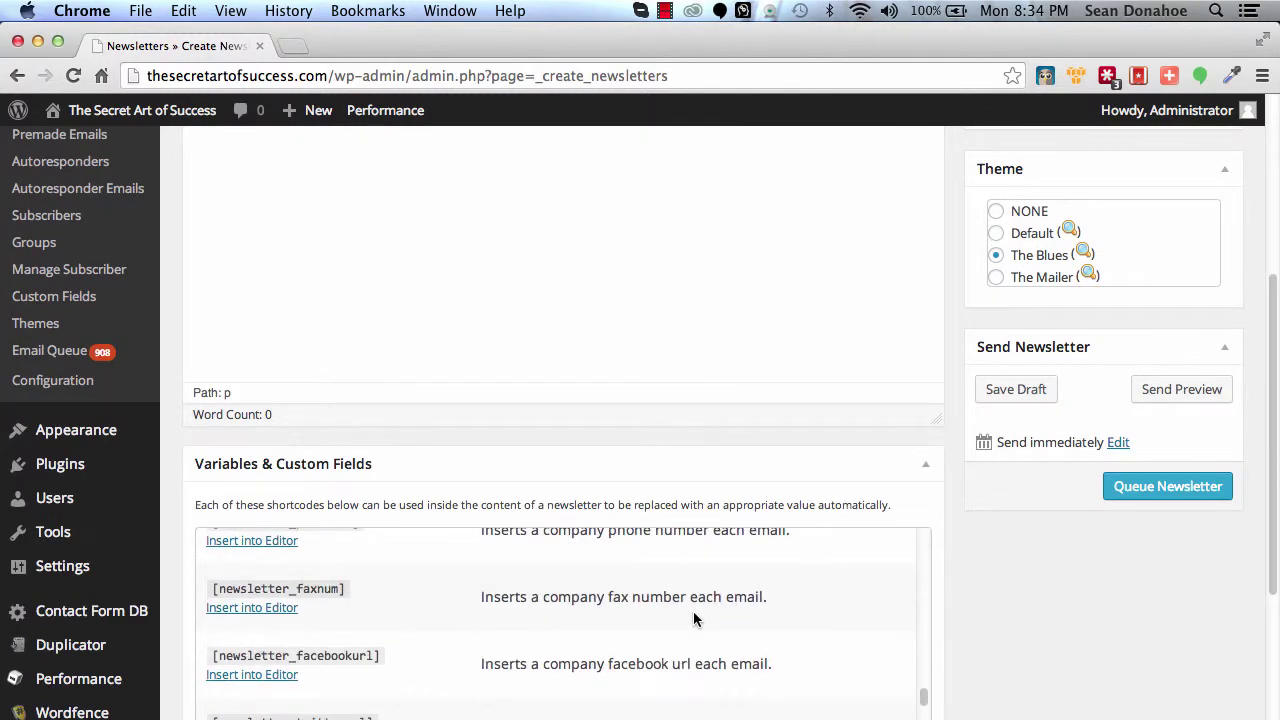
scroll(693, 618, down, 2)
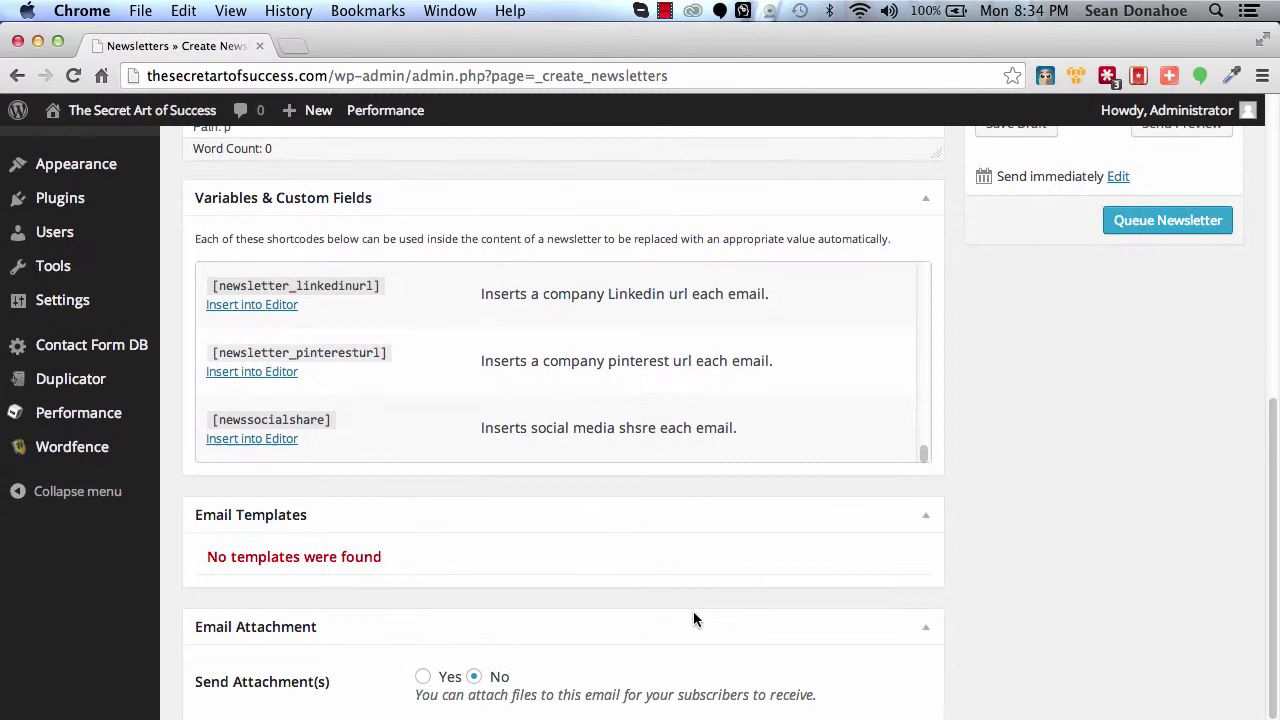
scroll(585, 390, up, 10)
scroll(583, 390, up, 2)
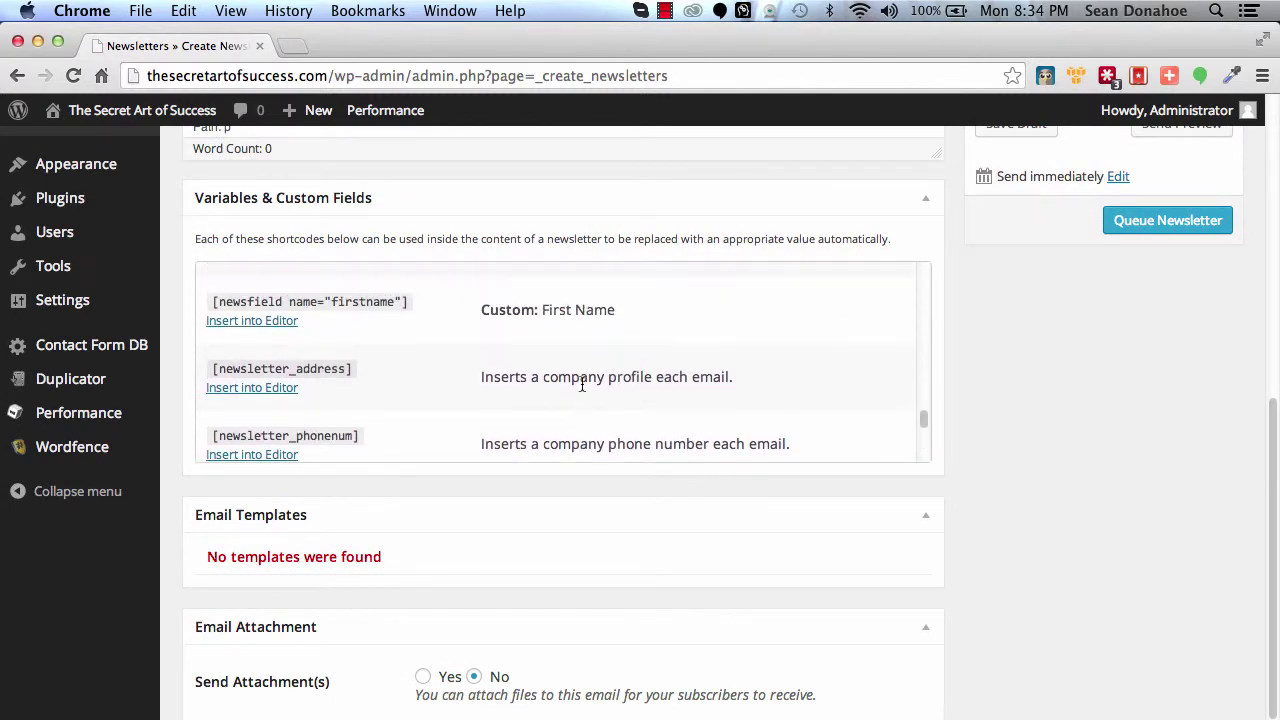
click(212, 347)
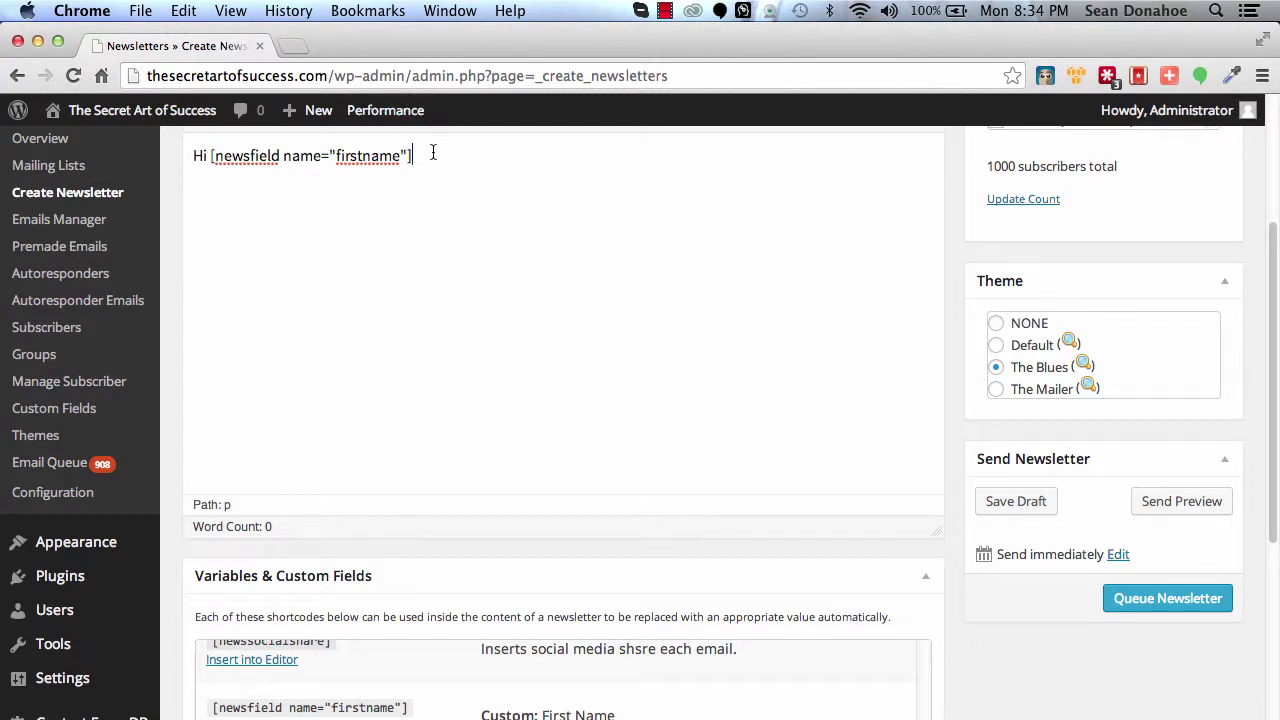
Add 'I wanted to let you know about this cool new Facebook Dohicky:' and 'Click here to see a live demo'.
text(,  )
text(I wante)
key(BackSpace)
key(BackSpace)
key(BackSpace)
key(BackSpace)
key(BackSpace)
text(wanted to let you)
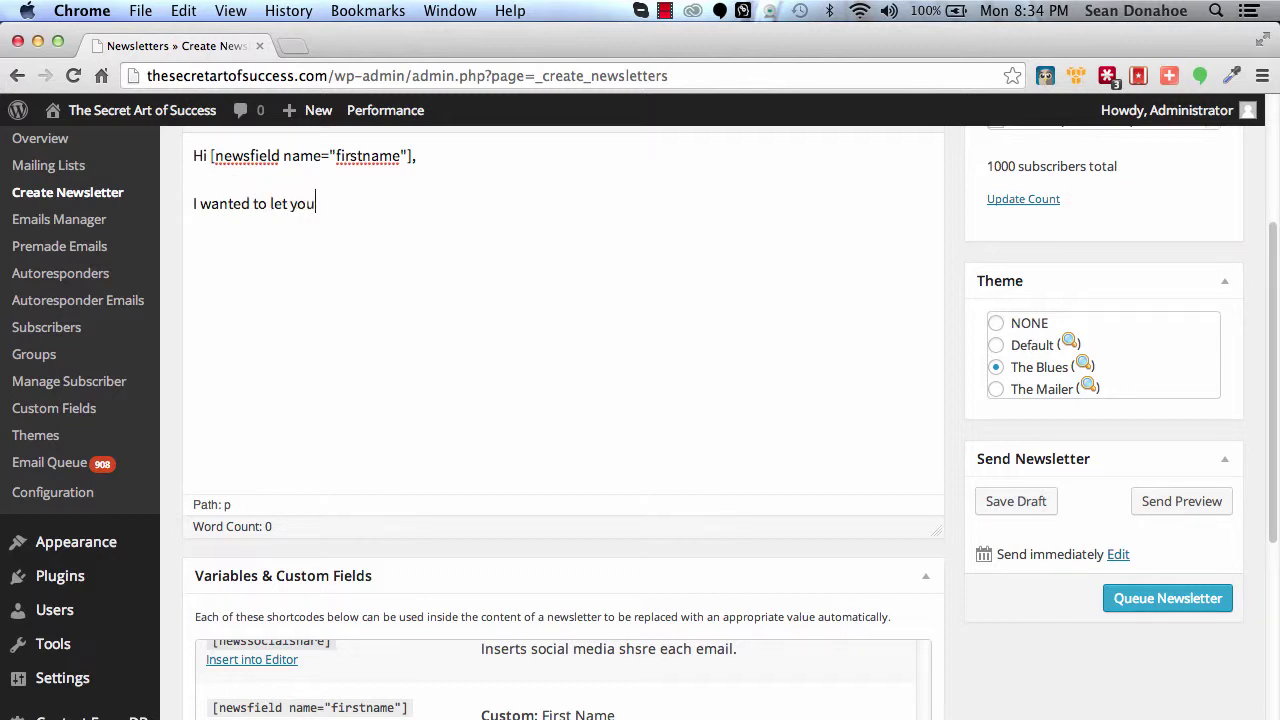
text( know about this)
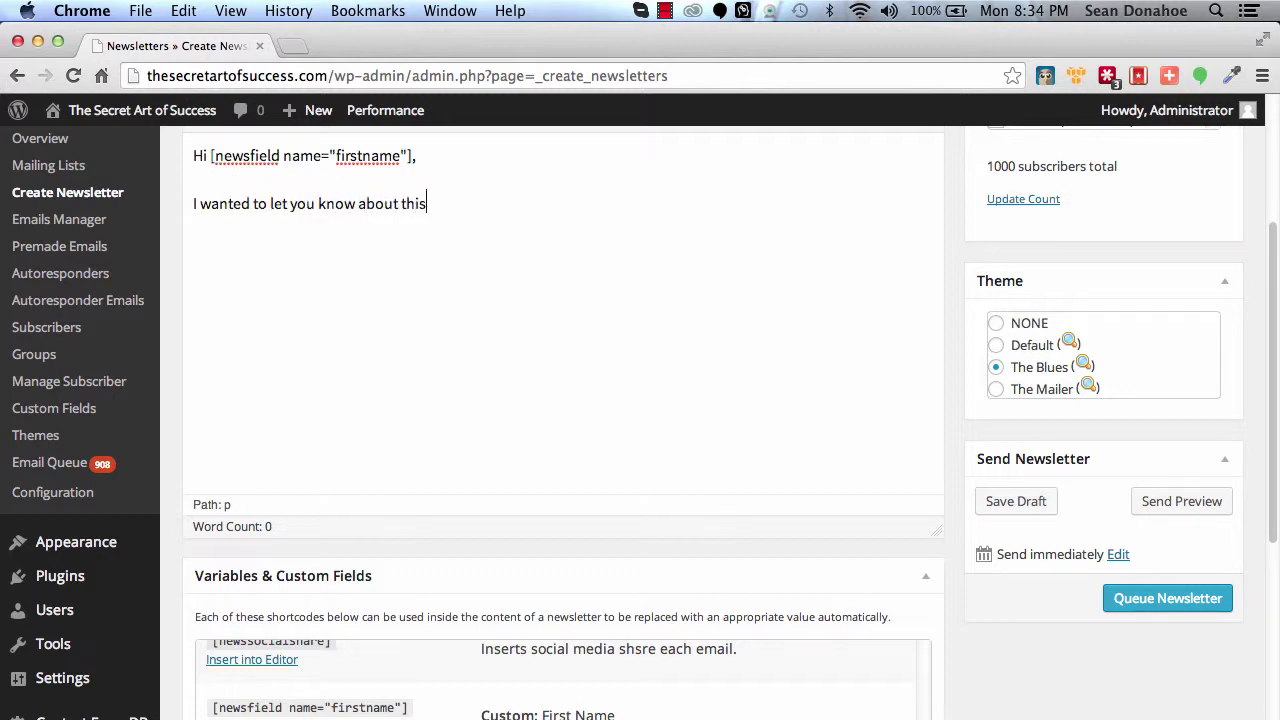
text( cool new Facebo)
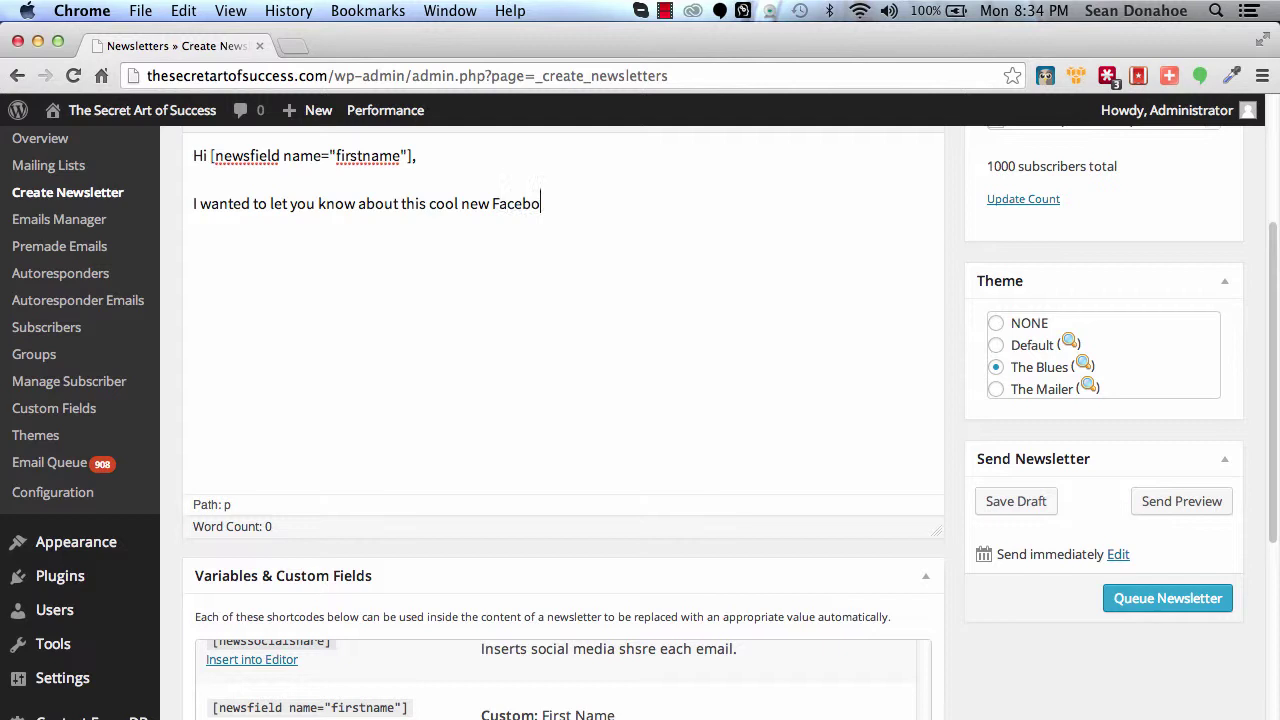
text(ok)
text( Dohicky)
text(:)
key(Return)
text(C)
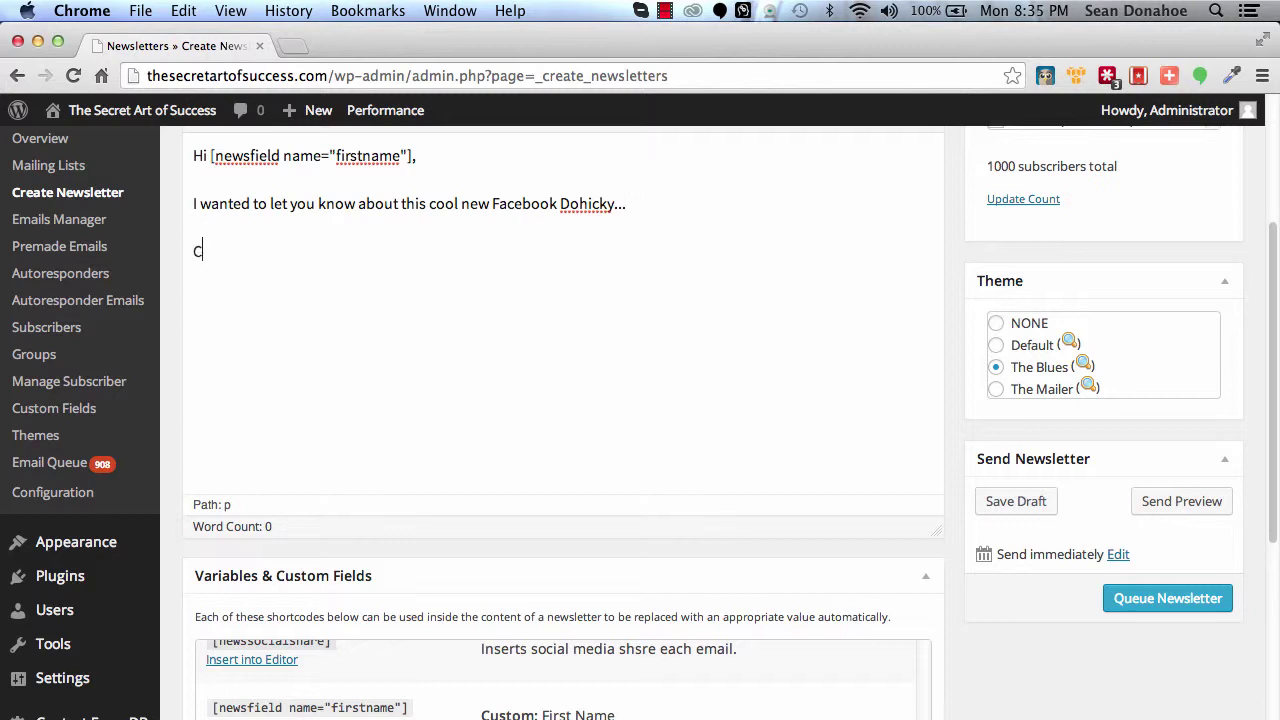
text(lick here to see a live demo)
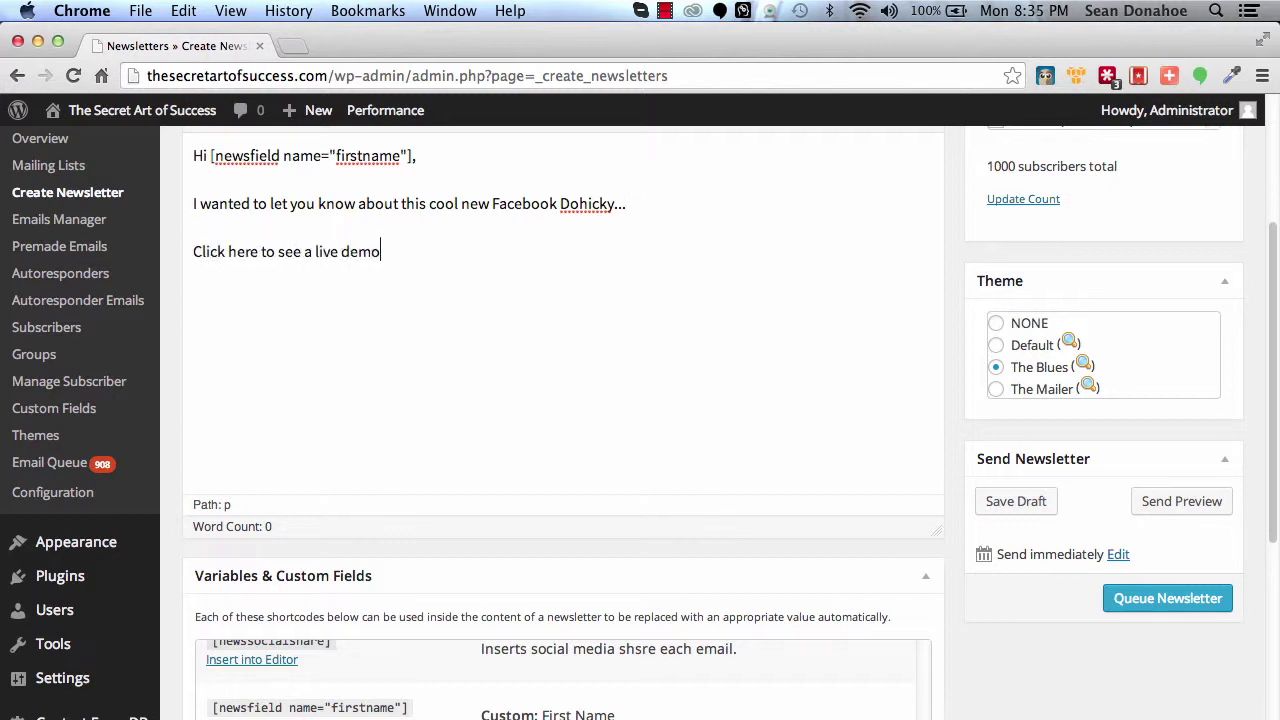
scroll(375, 333, up, 5)
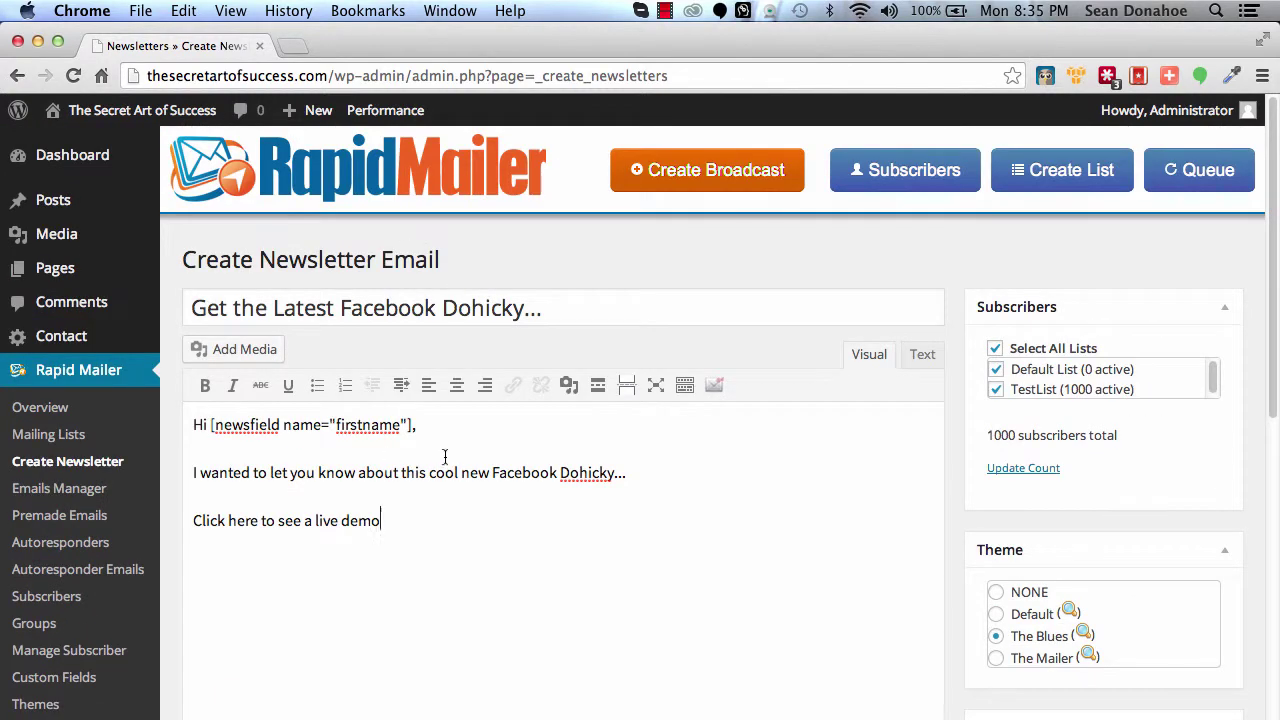
drag(390, 521, 130, 516)
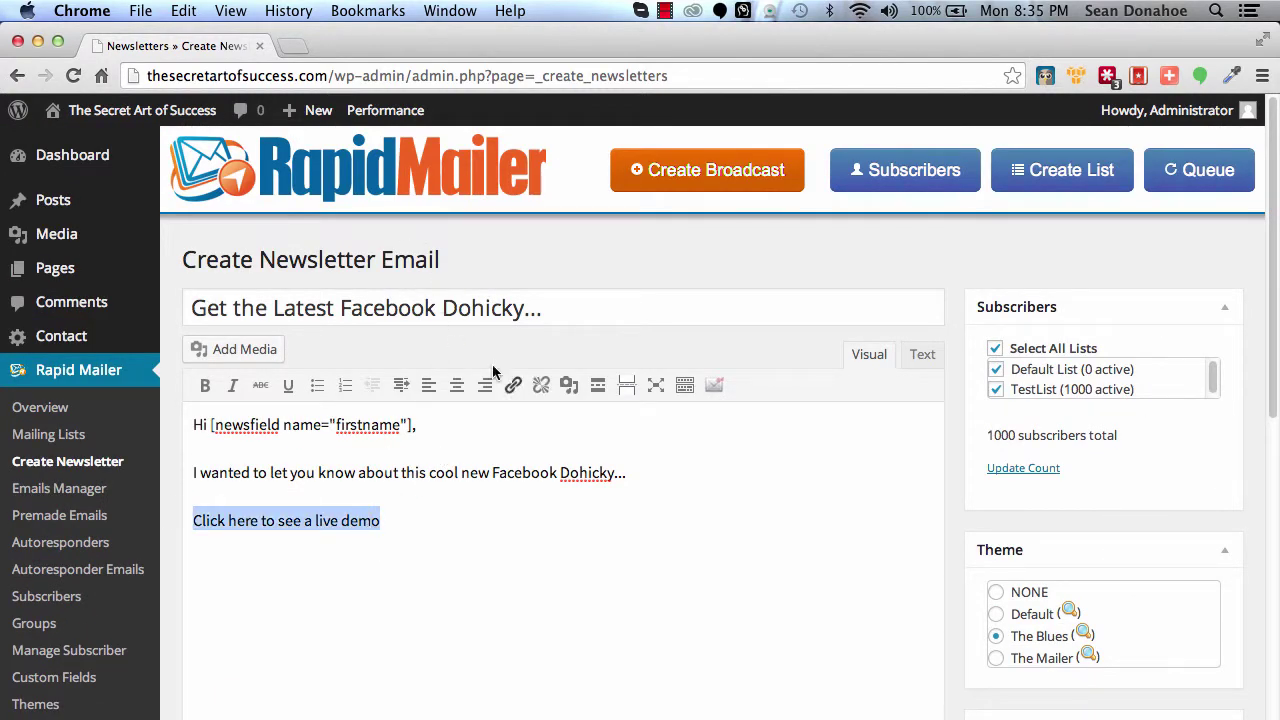
click(512, 388)
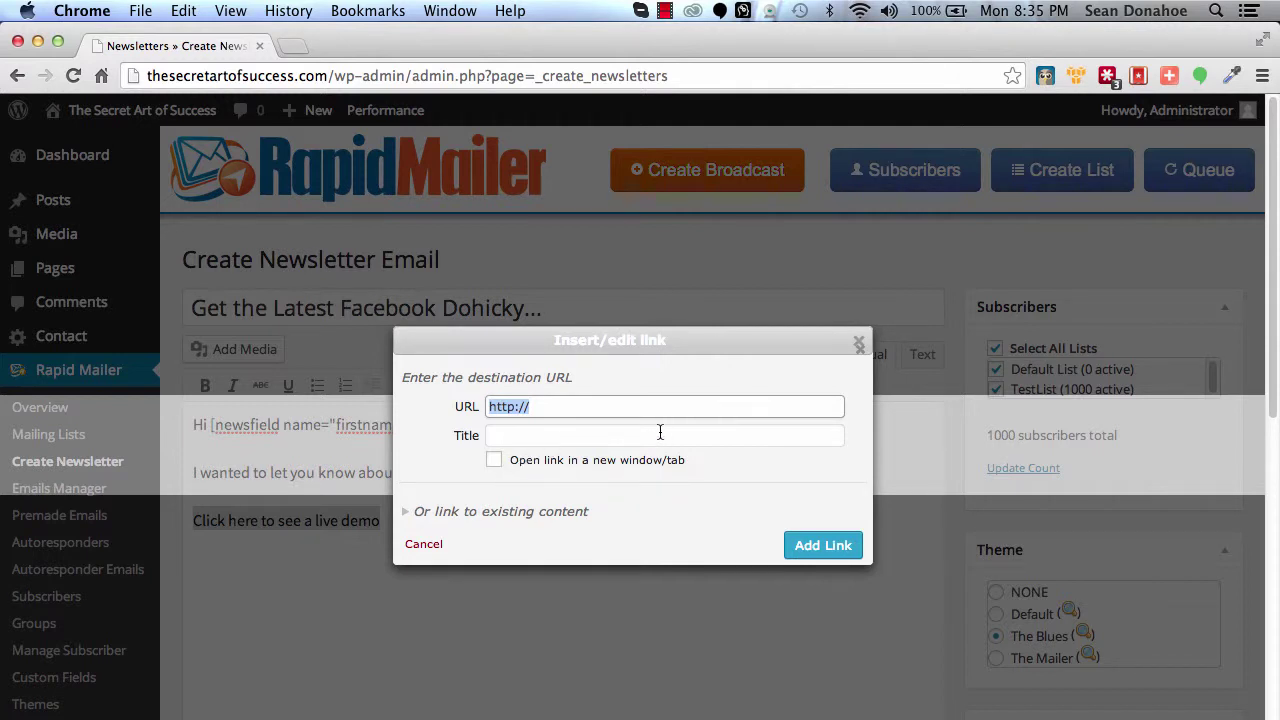
click(553, 403)
text(zzzzz.d)
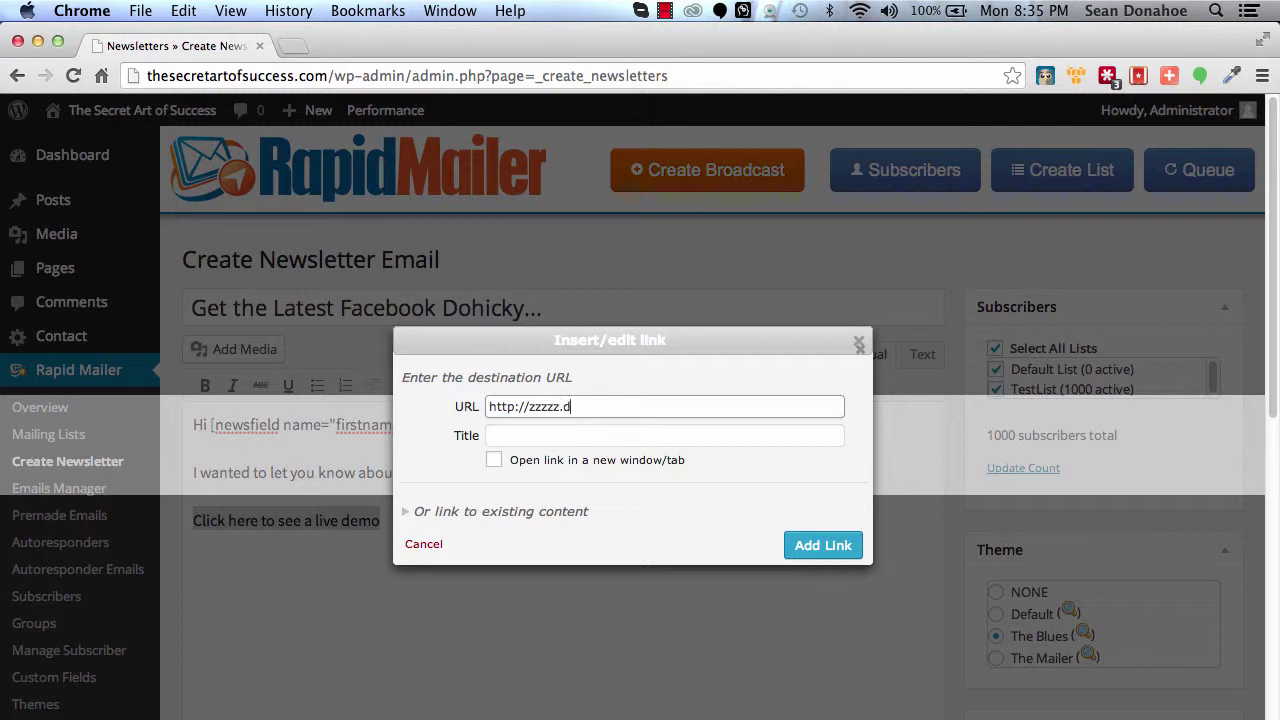
text(ohicky.clickbank.net)
click(823, 546)
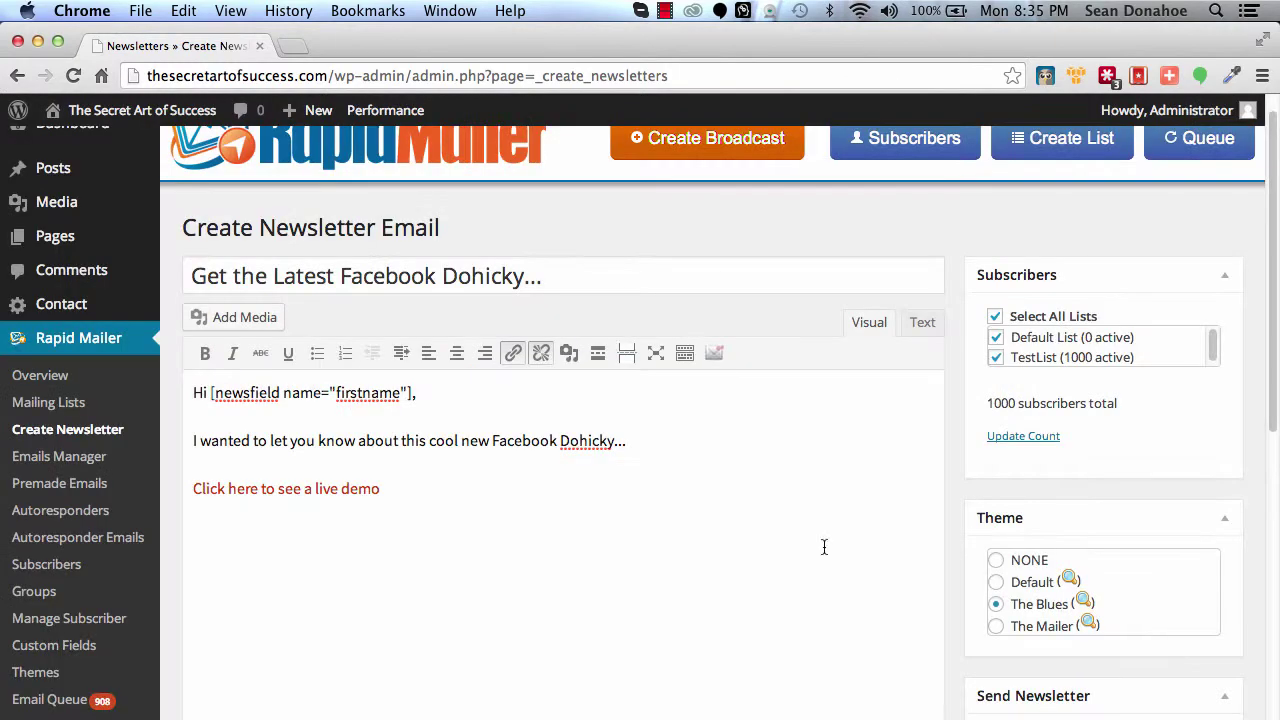
Add a new line below: 'I think you will like this and it will help you with your social…'.
click(470, 490)
key(Return)
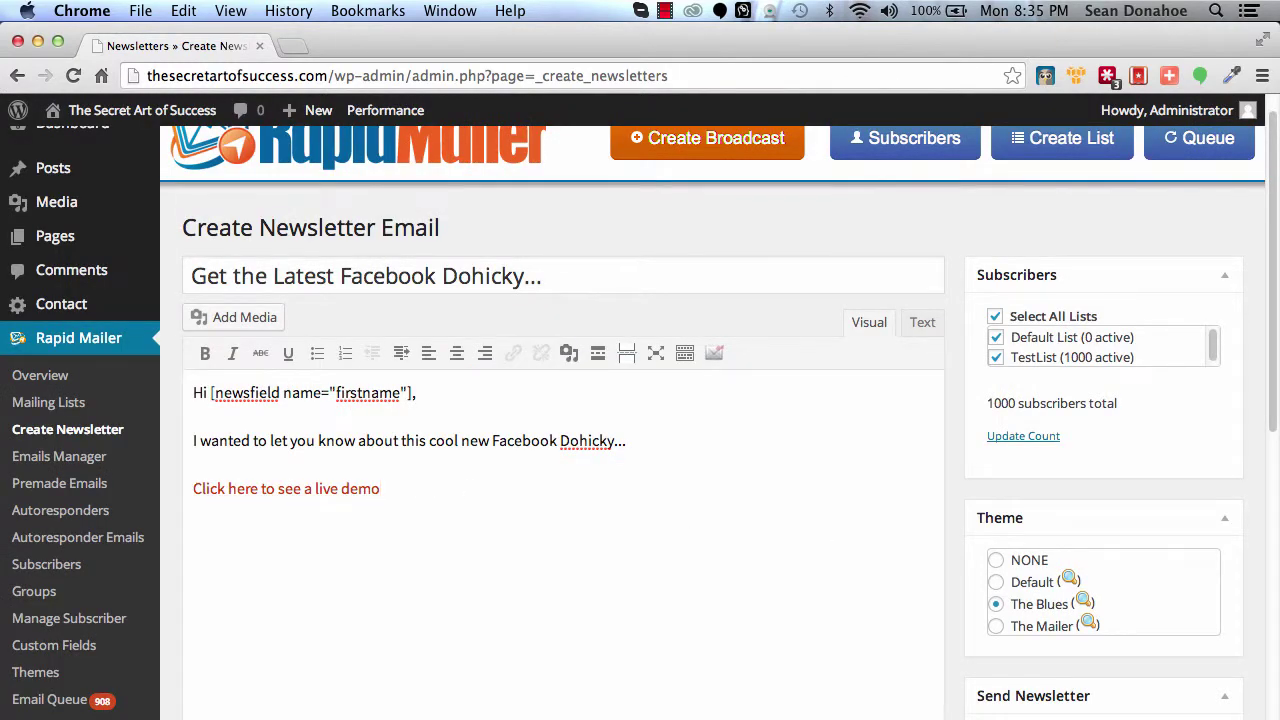
text(I think you will l)
text(his,)
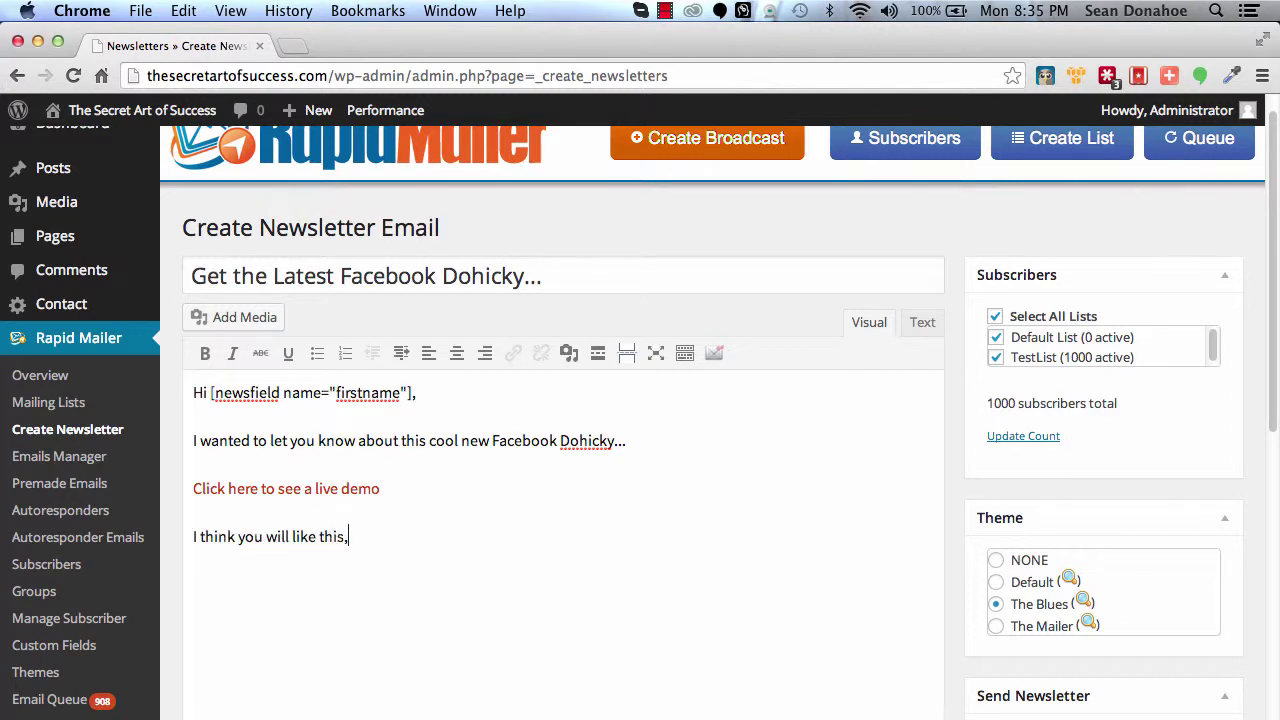
key(BackSpace)
key(BackSpace)
text(and it will help you)
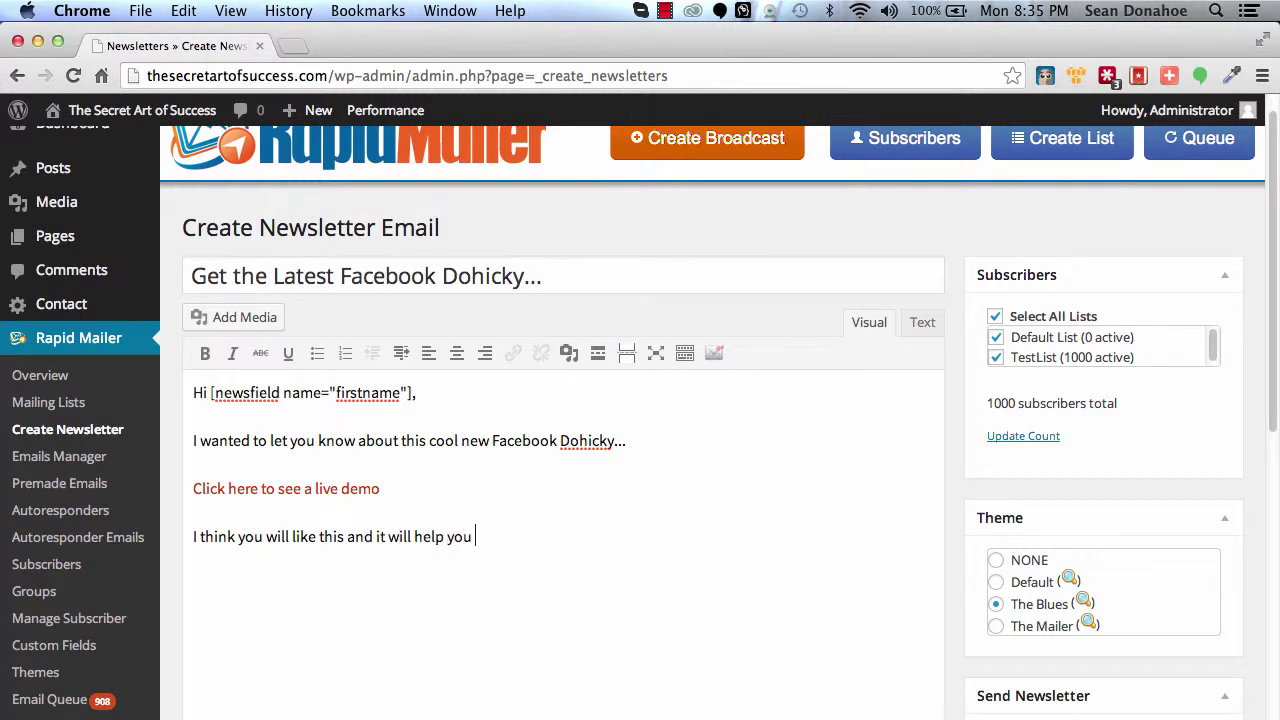
text( with your social me)
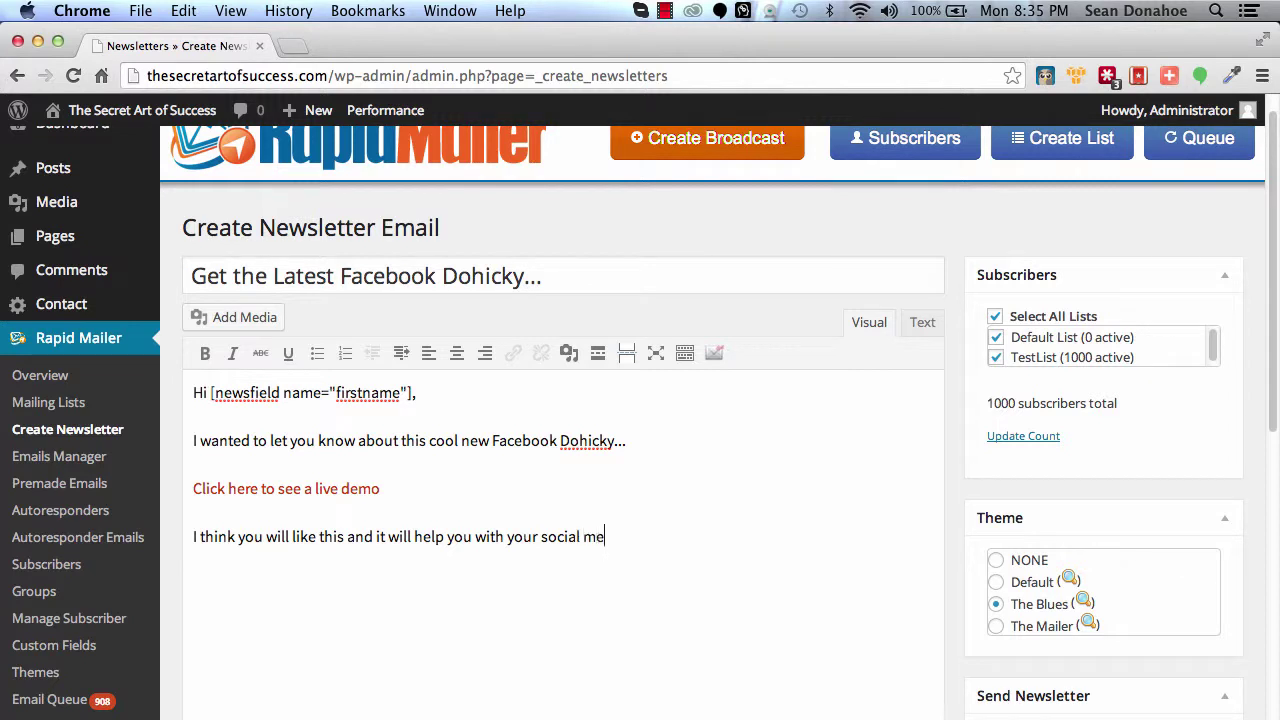
Finish the line with 'social media marketing...' and sign off with 'All the best,' and the sender's name.
text(dia marketing...)
key(Return)
text(All t)
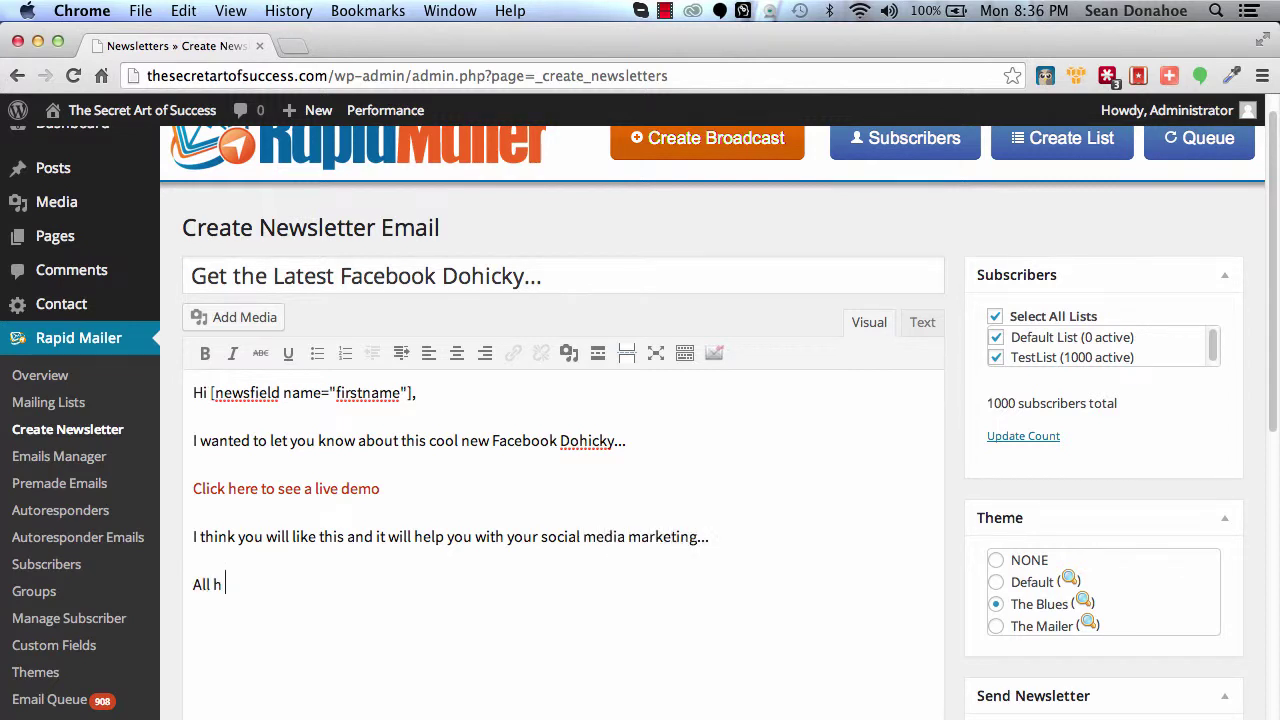
text(he best,)
key(Return)
text(Fred)
scroll(240, 700, up, 1)
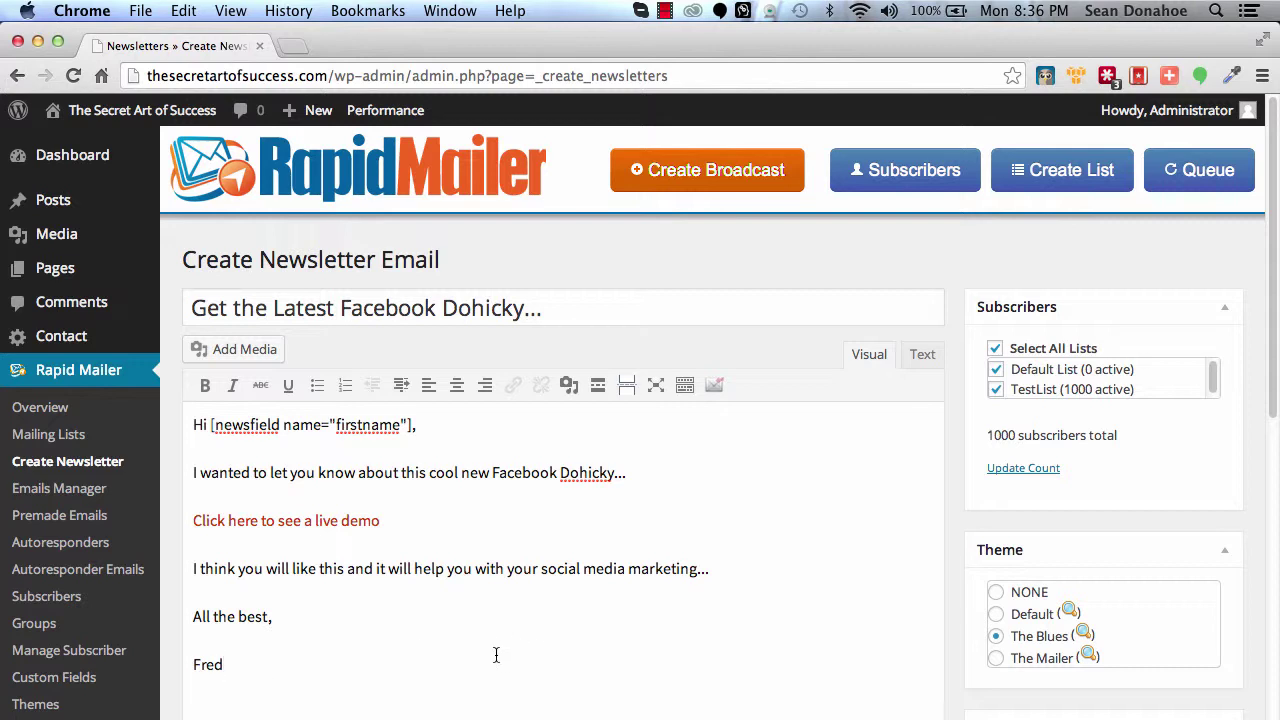
scroll(495, 655, down, 1)
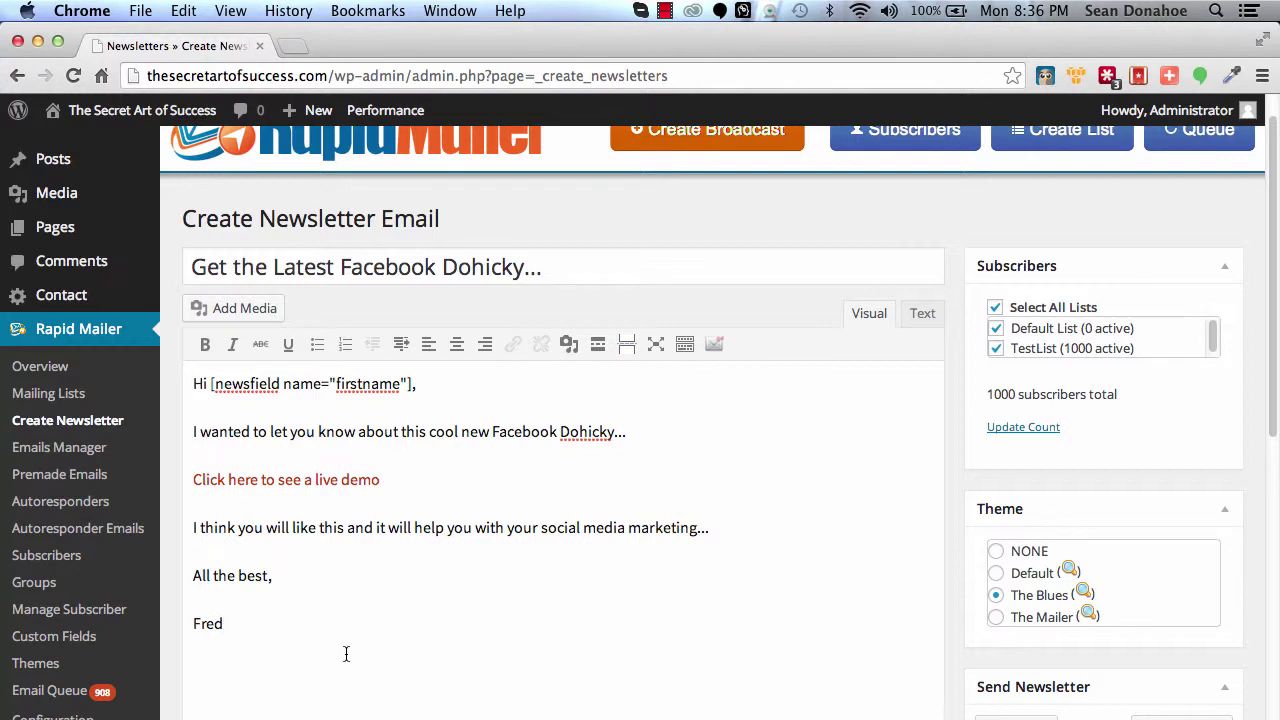
Leave Send Attachment(s) set to No and set Publish as Post to Yes.
scroll(648, 609, down, 5)
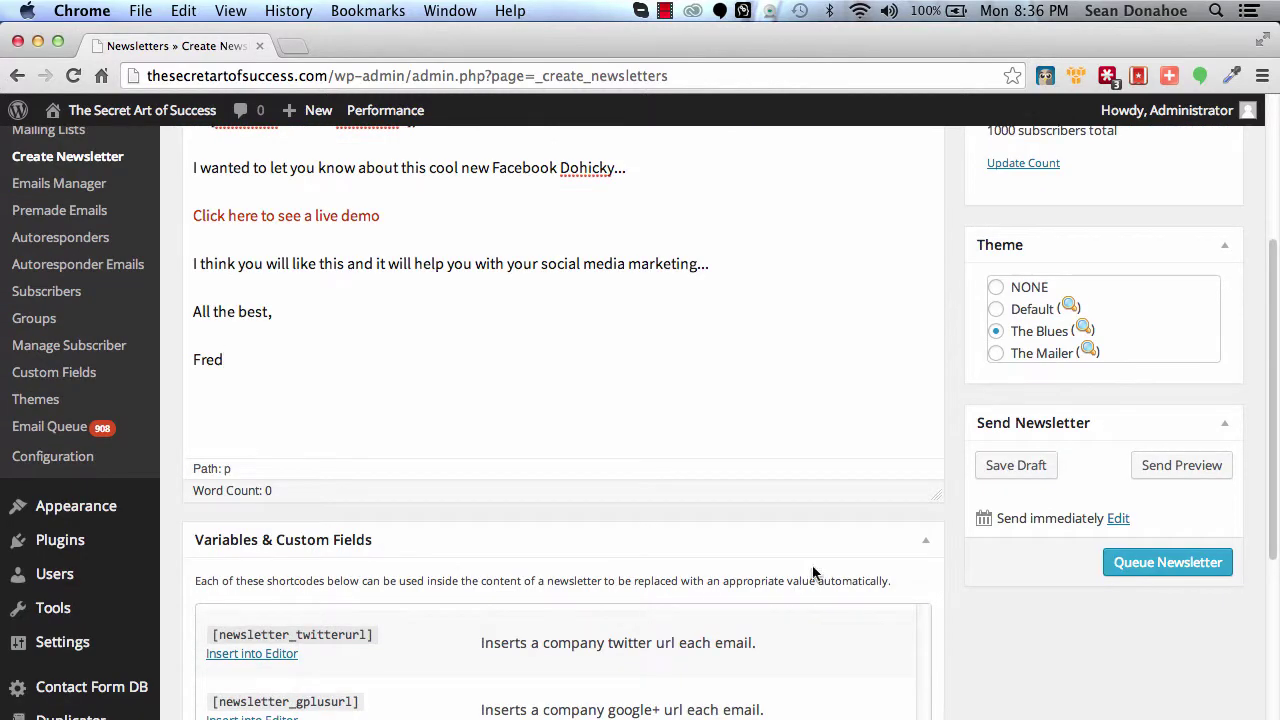
scroll(1032, 660, down, 8)
scroll(1031, 662, down, 1)
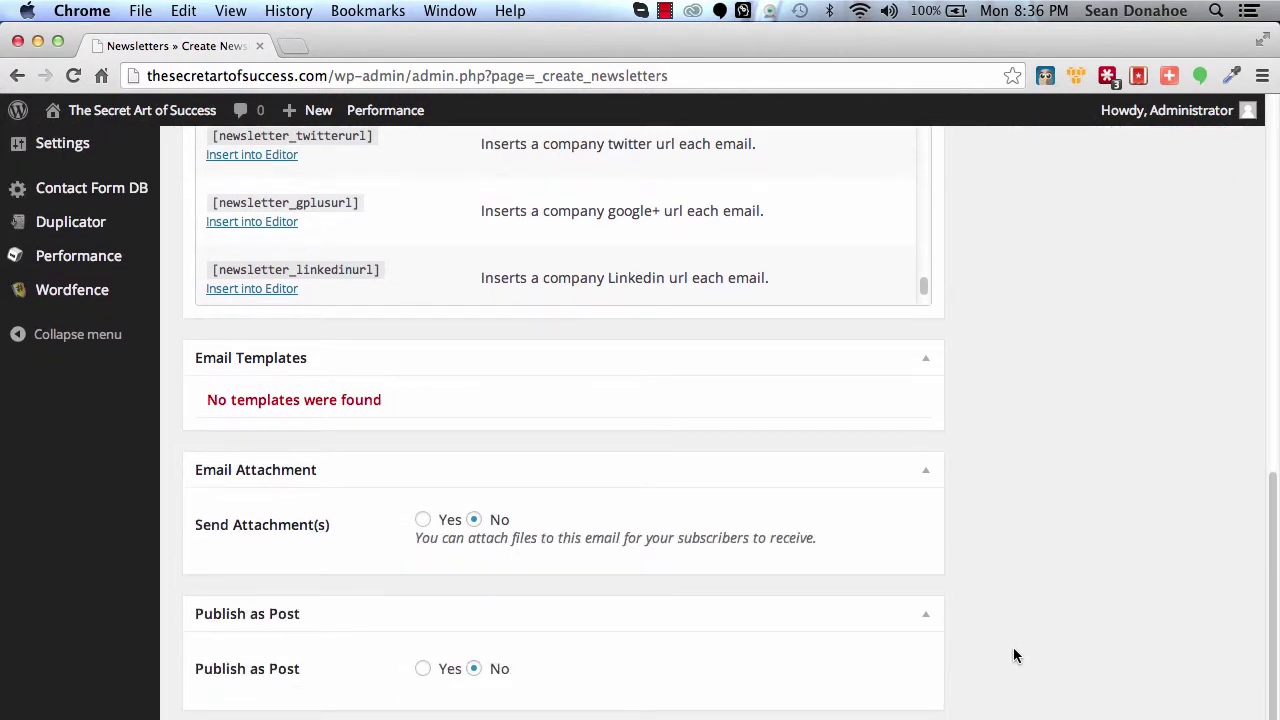
click(421, 522)
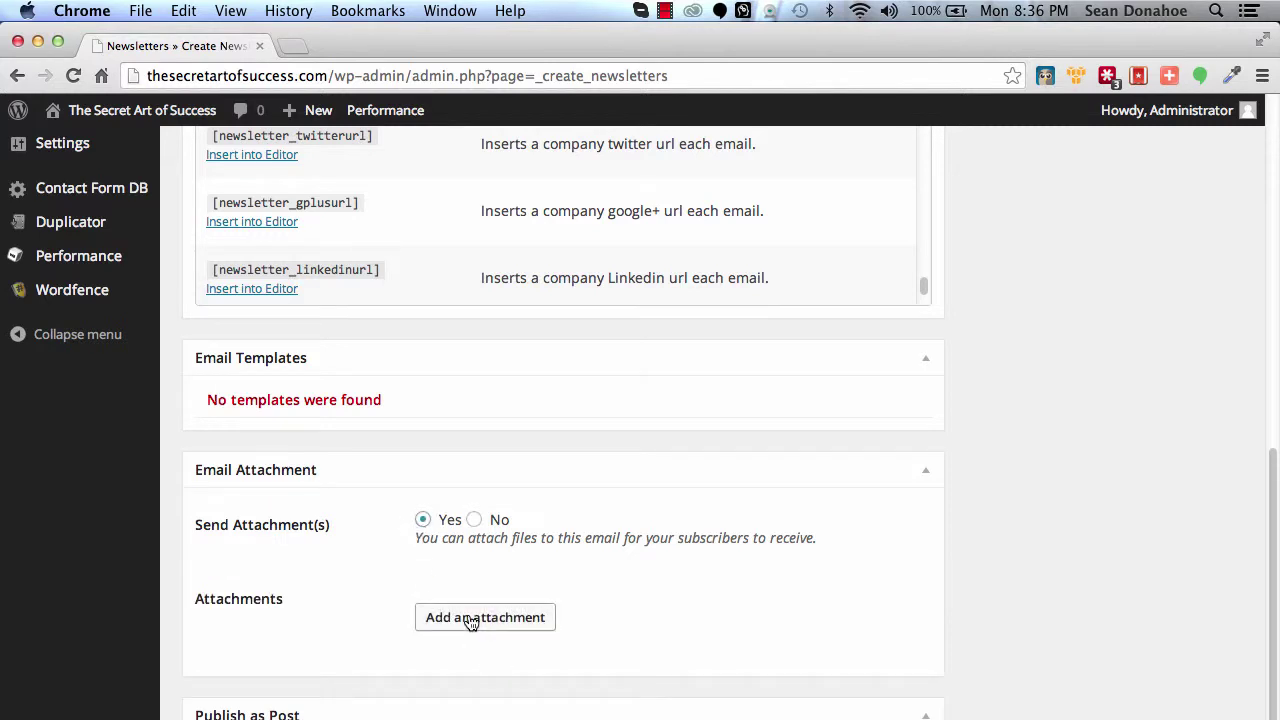
click(474, 520)
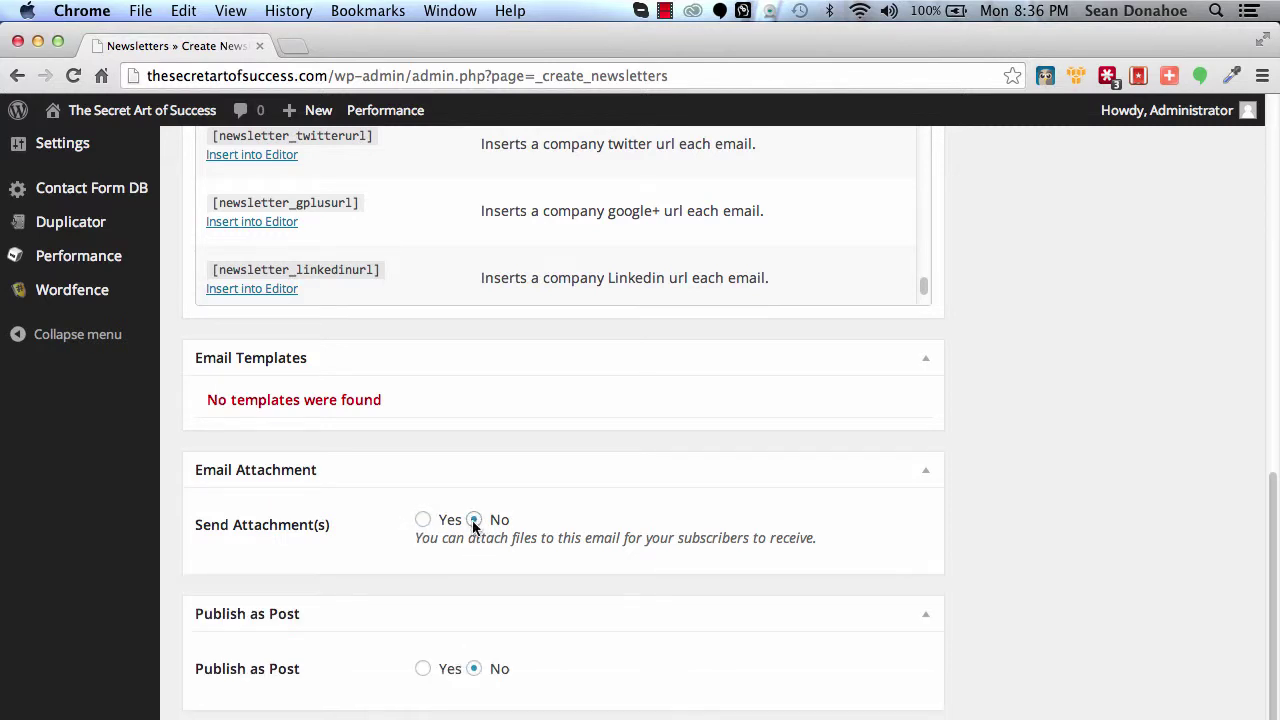
click(423, 668)
Review the Post Status and Post Author choices, leaving both unchanged.
scroll(386, 686, down, 5)
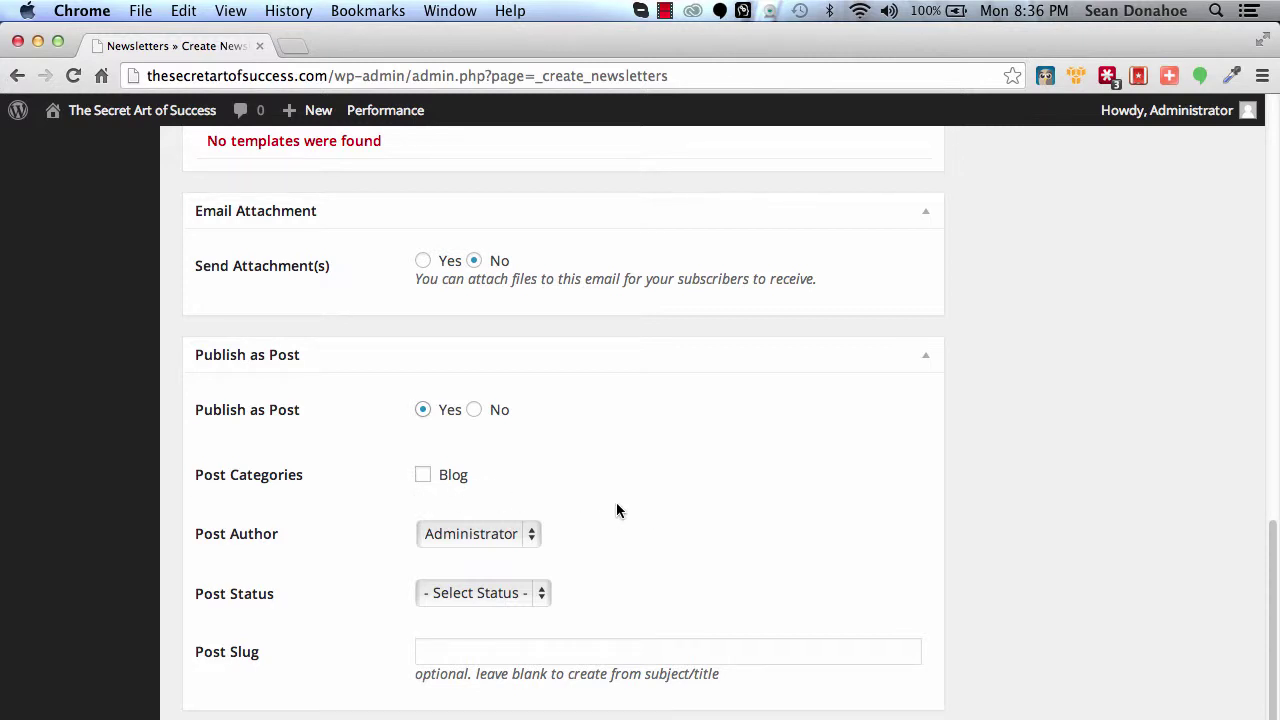
click(470, 594)
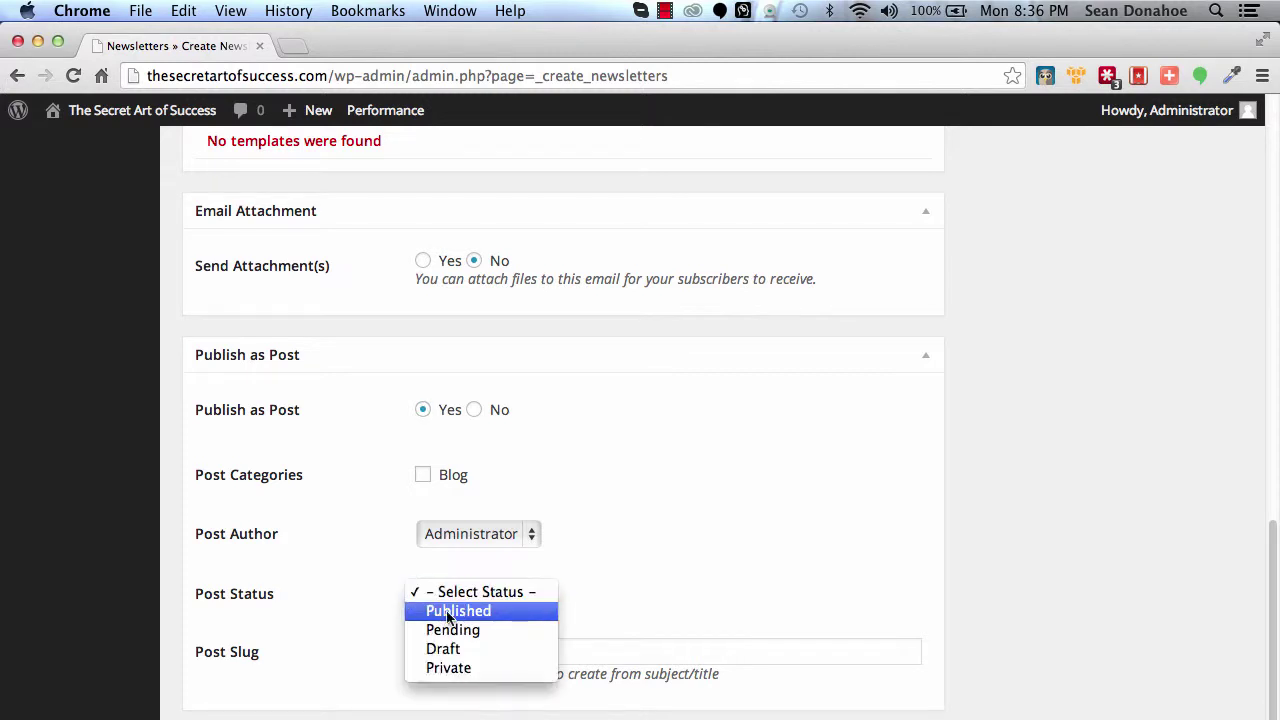
click(465, 534)
click(489, 534)
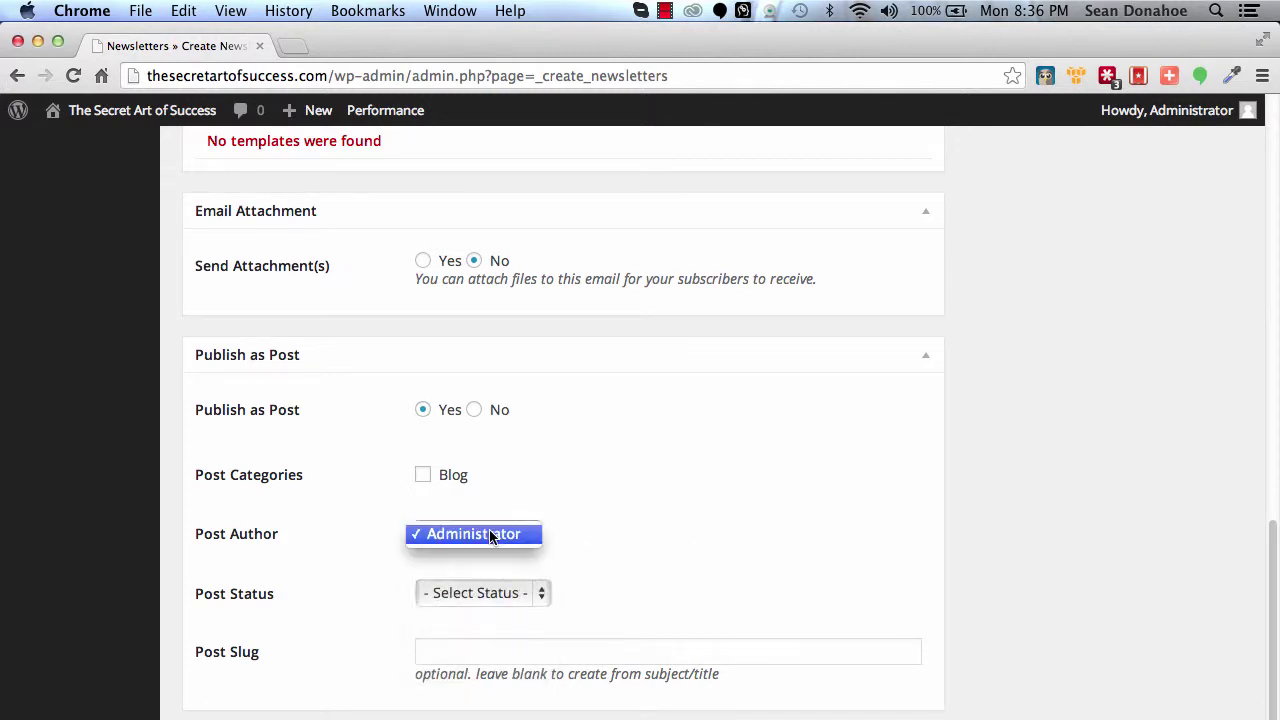
click(631, 516)
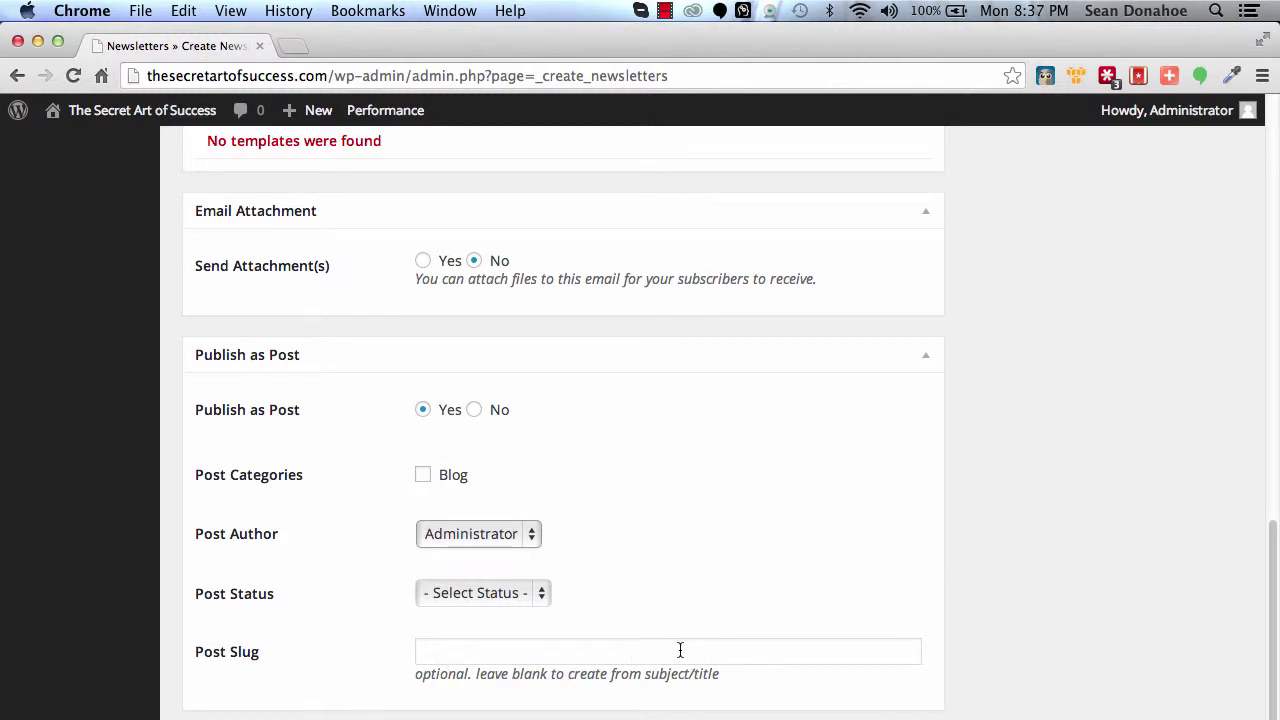
Change the send time from immediately to 2014-03-19 at 9:00.
scroll(807, 626, up, 10)
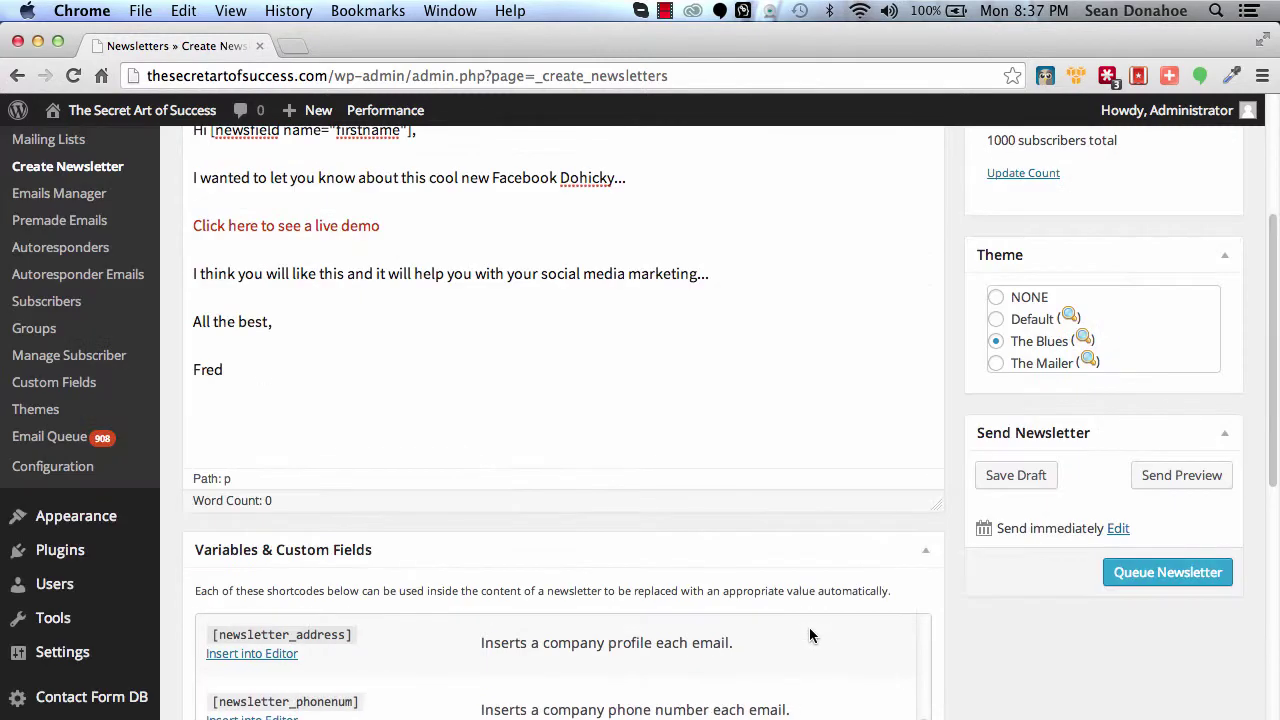
scroll(1100, 657, up, 2)
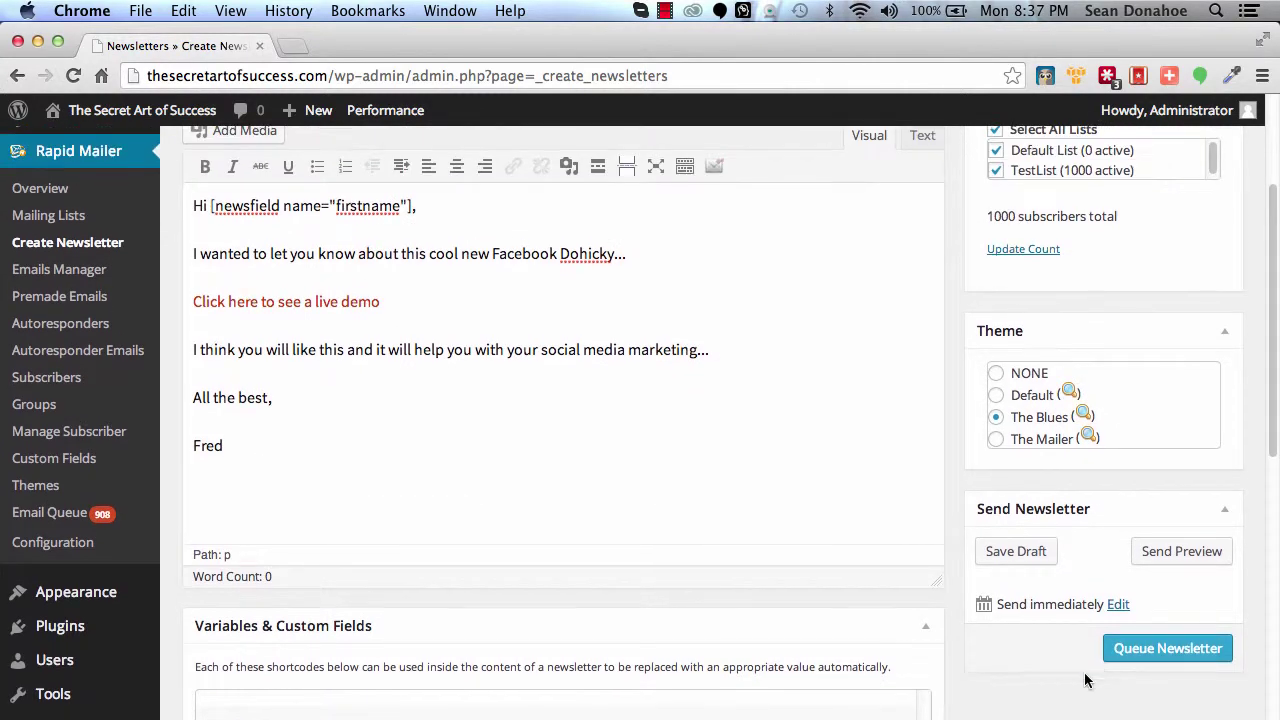
scroll(1060, 690, up, 5)
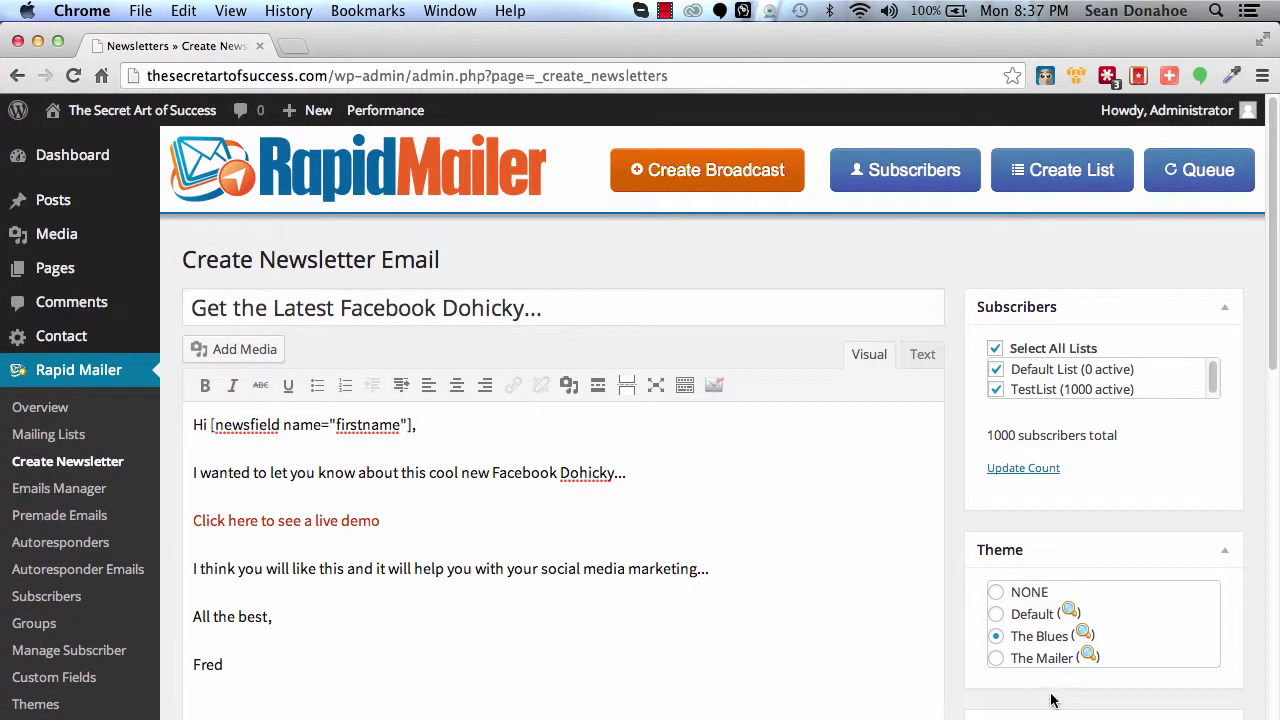
scroll(1143, 703, down, 8)
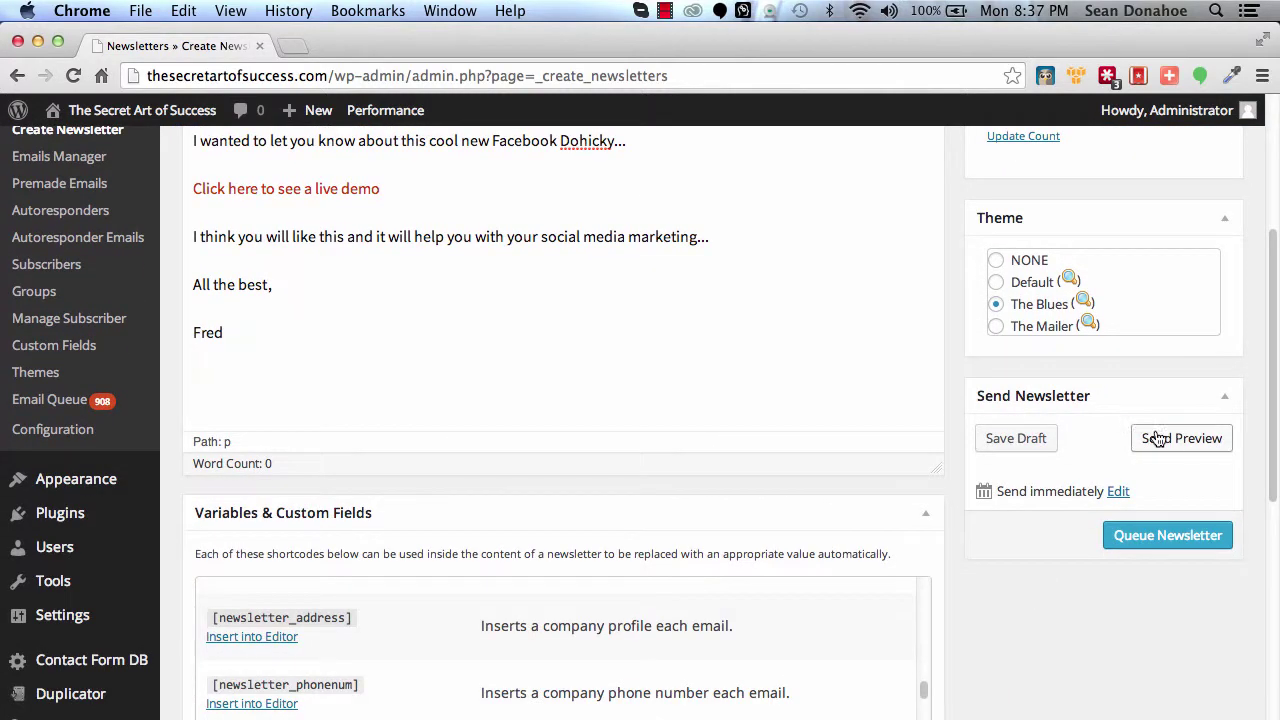
click(1112, 494)
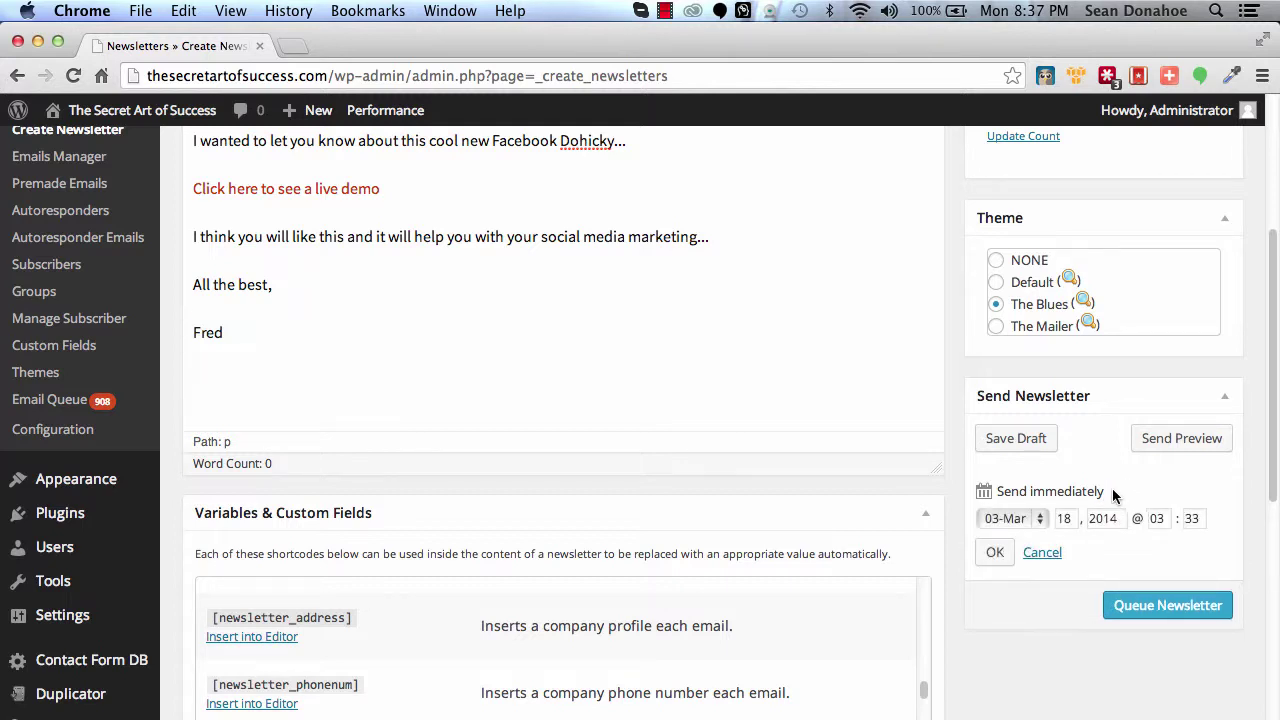
drag(1071, 517, 1052, 514)
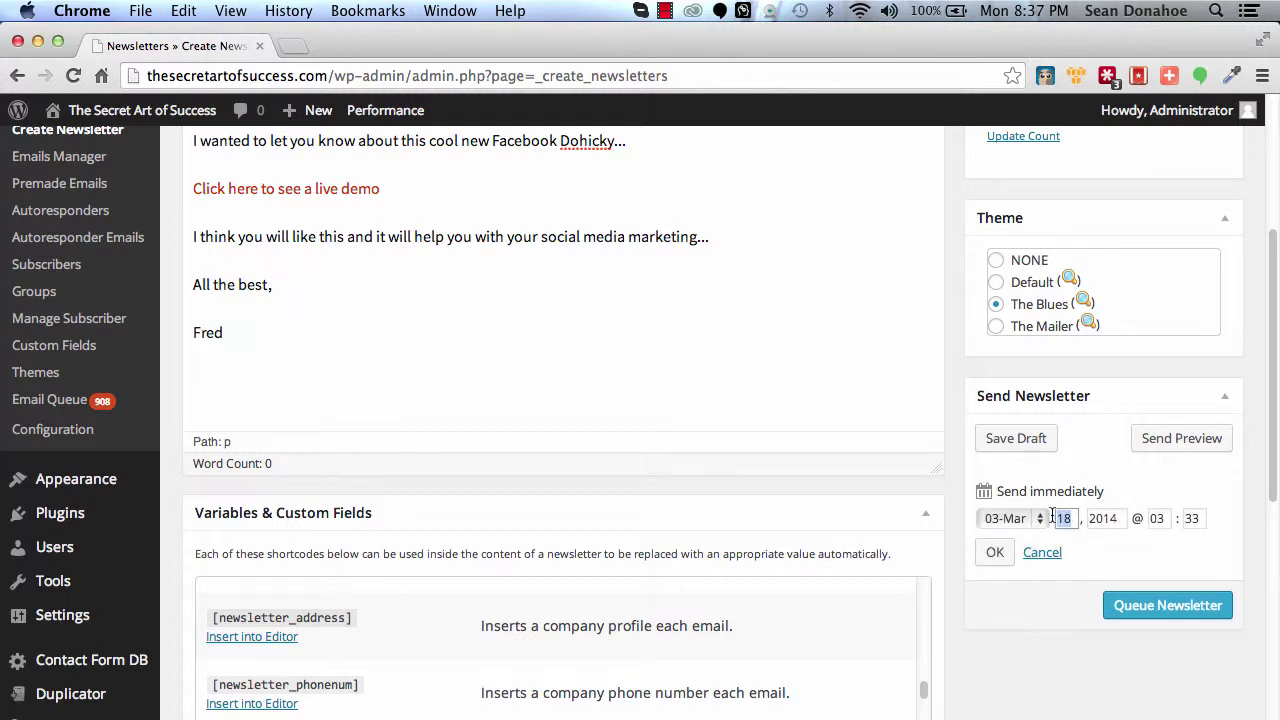
text(19)
double_click(1155, 518)
text(9)
key(Tab)
text(0)
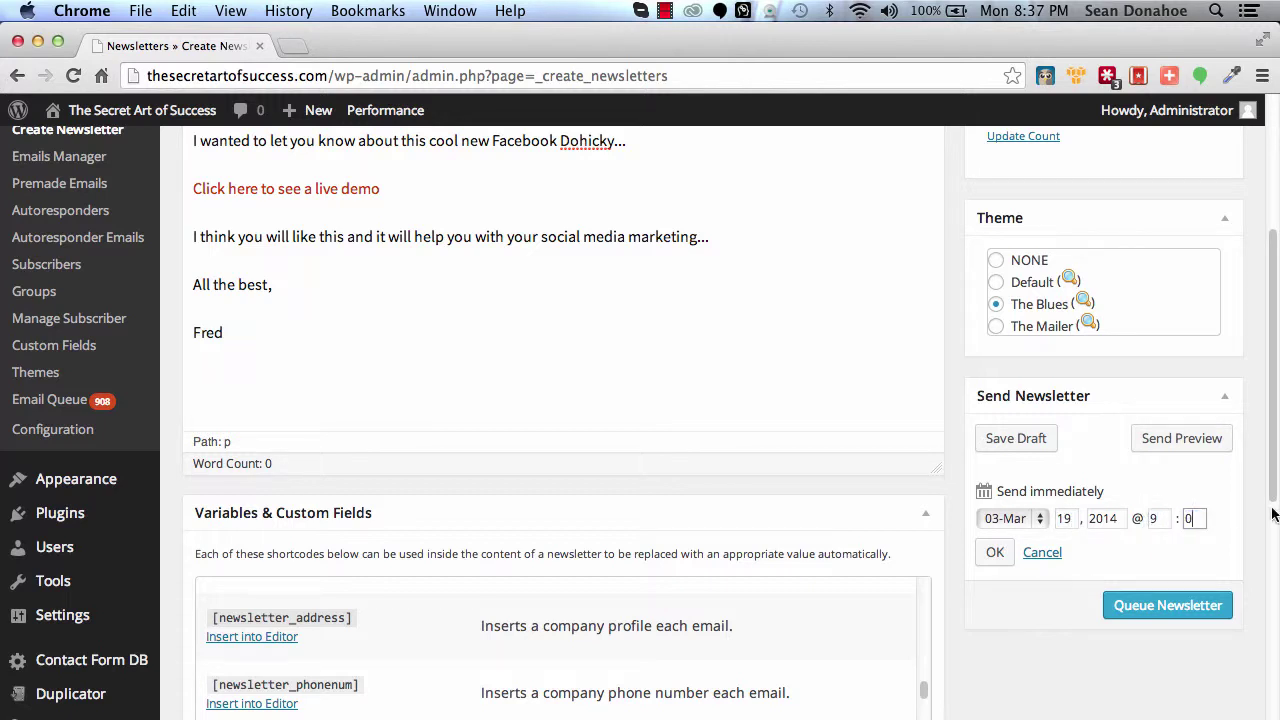
text(0)
click(996, 553)
click(996, 553)
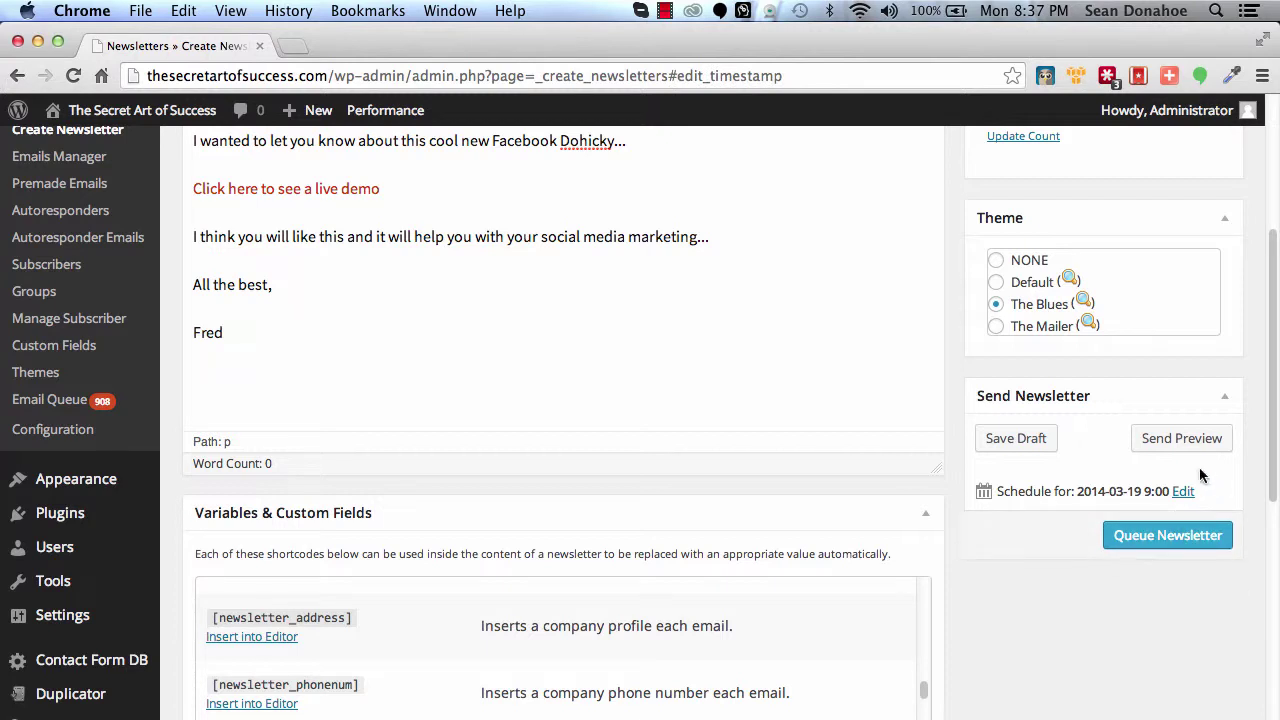
click(1157, 534)
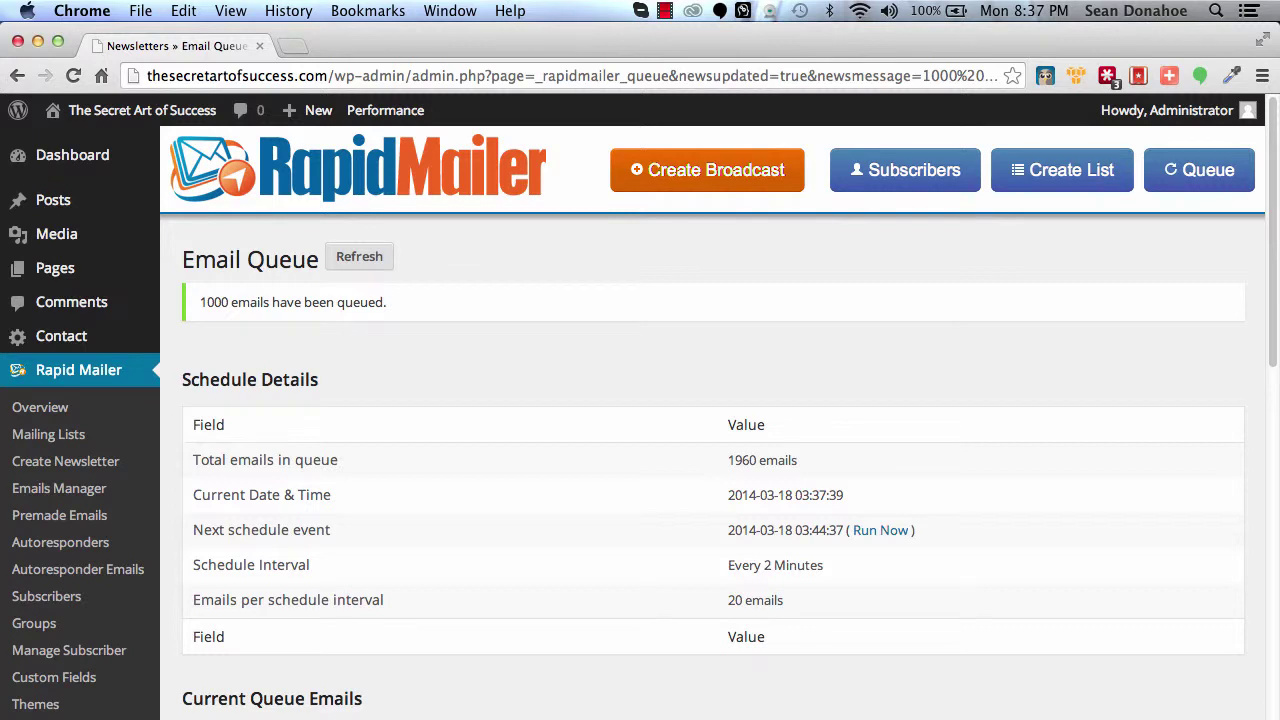
scroll(498, 664, down, 15)
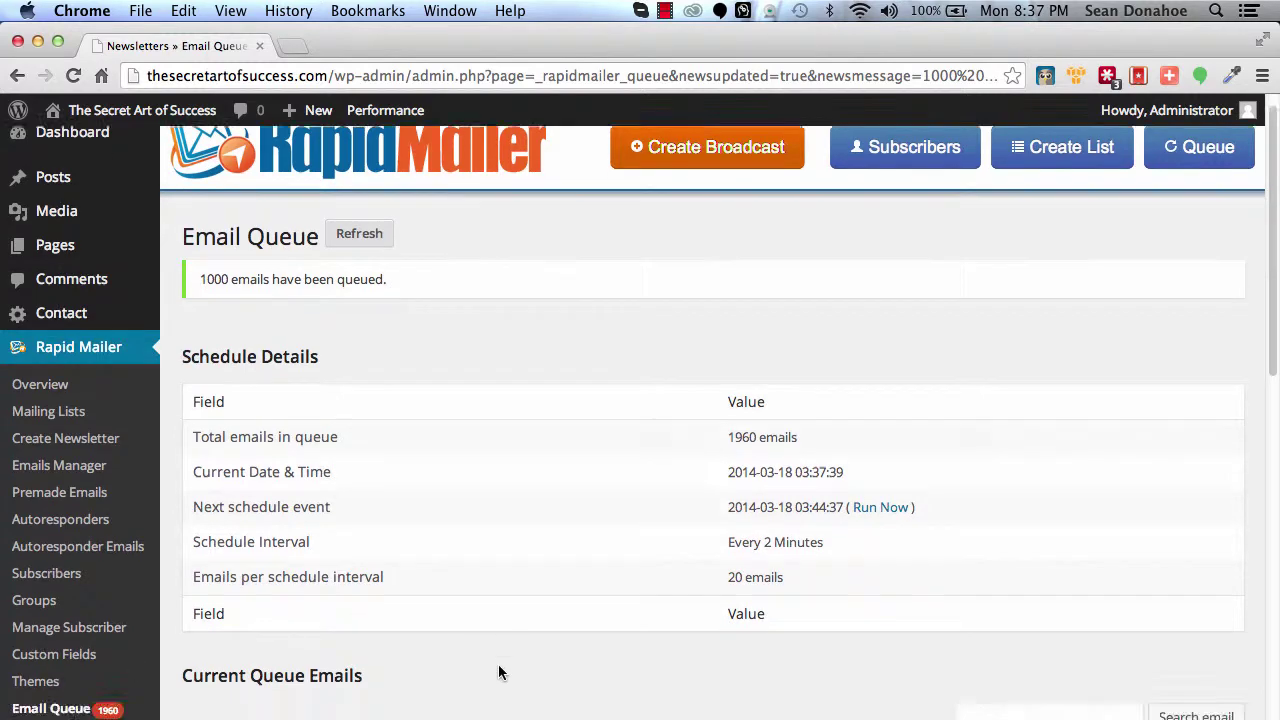
scroll(498, 672, up, 8)
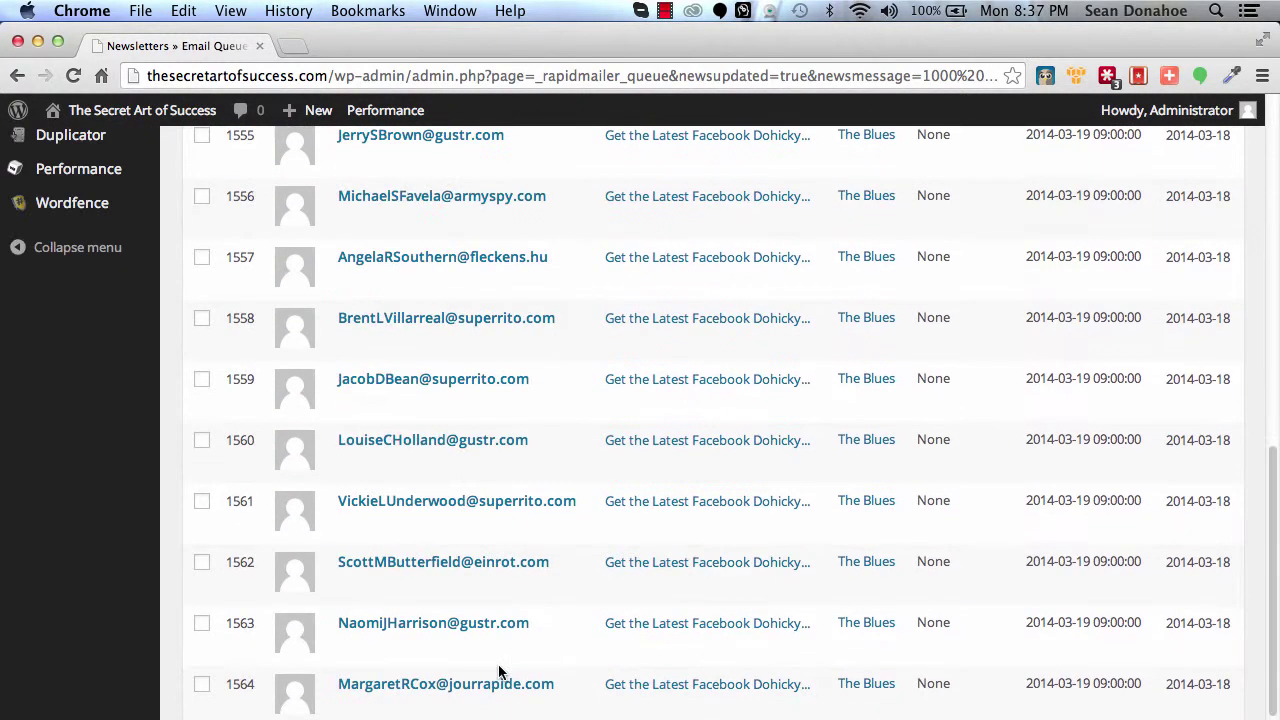
scroll(498, 672, up, 5)
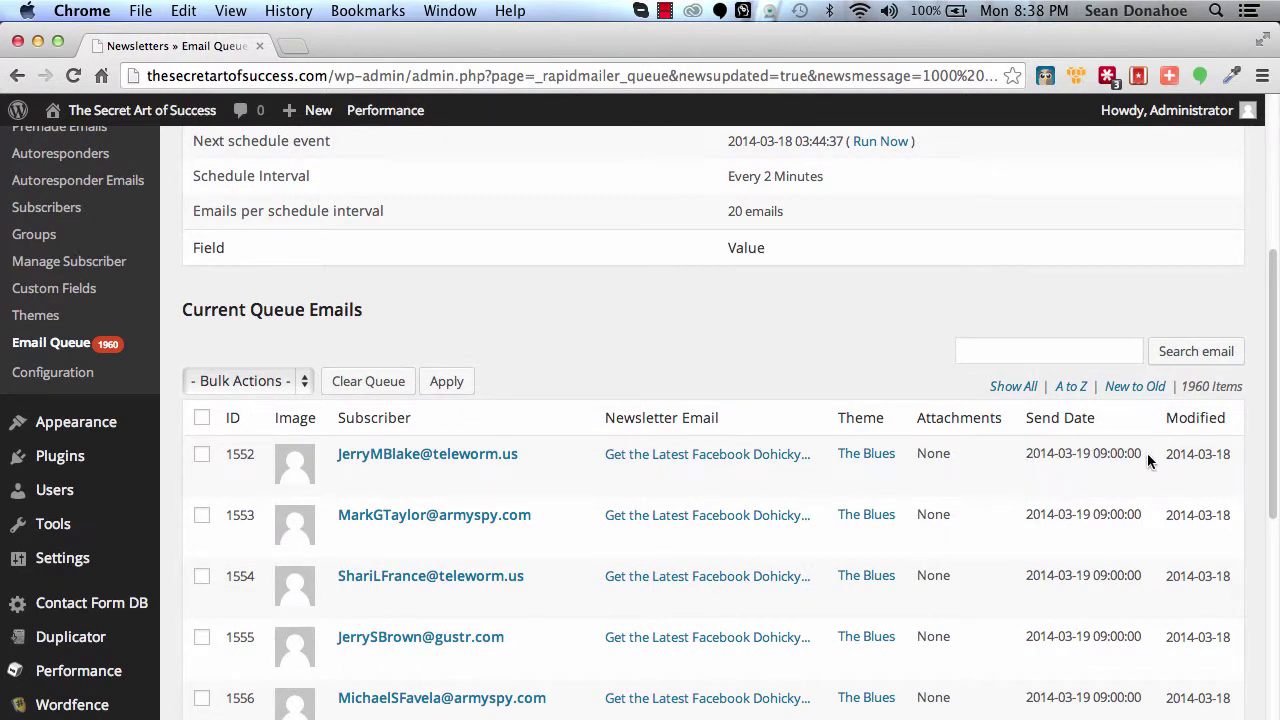
scroll(764, 415, down, 10)
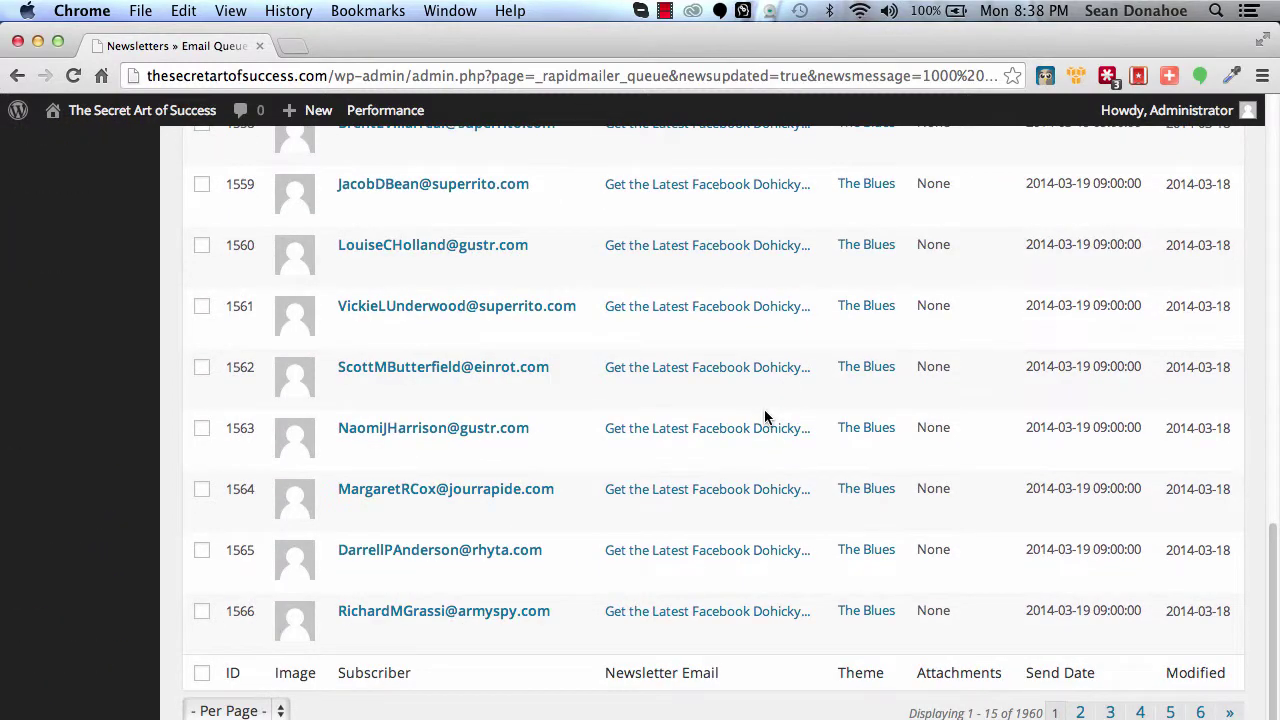
scroll(765, 415, up, 15)
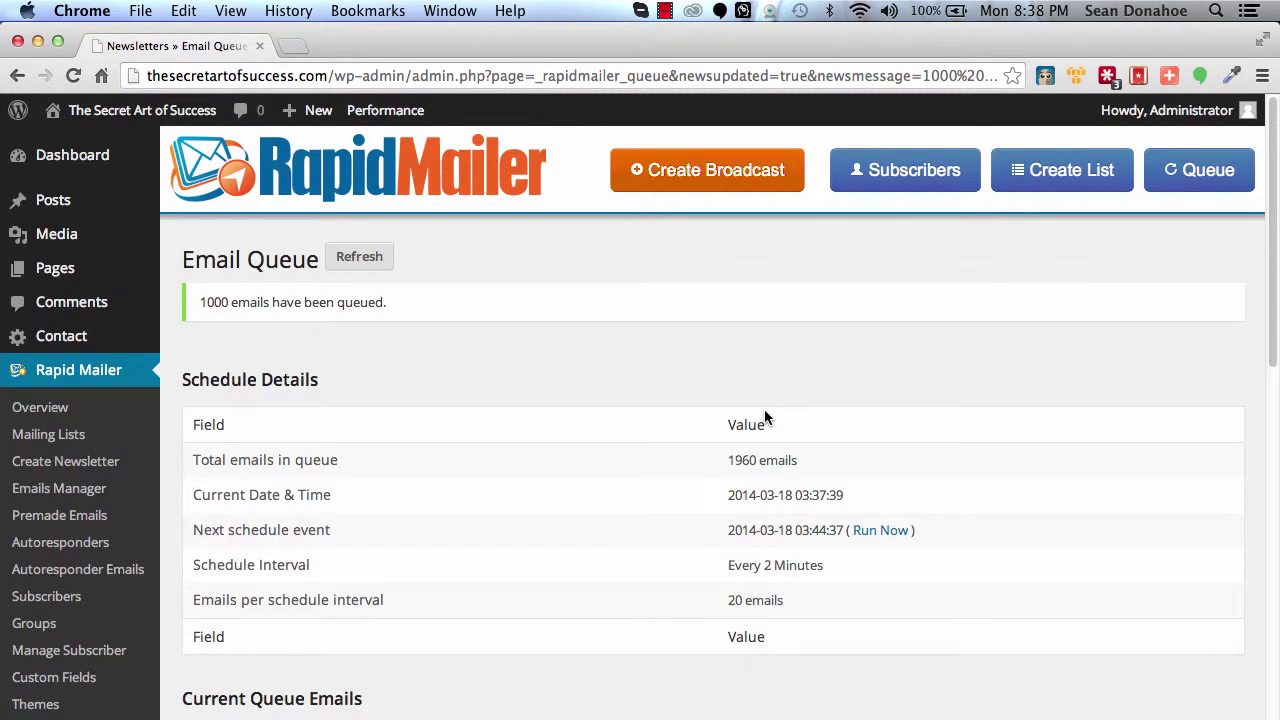